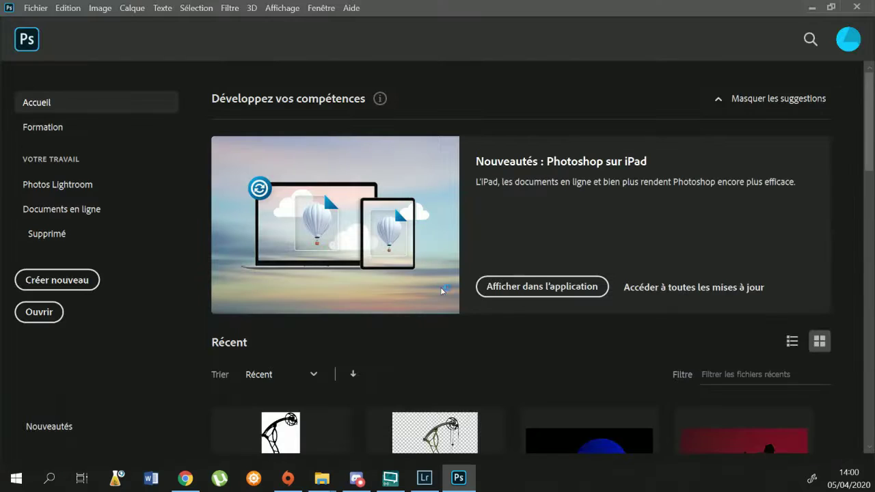
Open the photo, duplicate its layer, group the original, and make Calque 1 active.
key(Return)
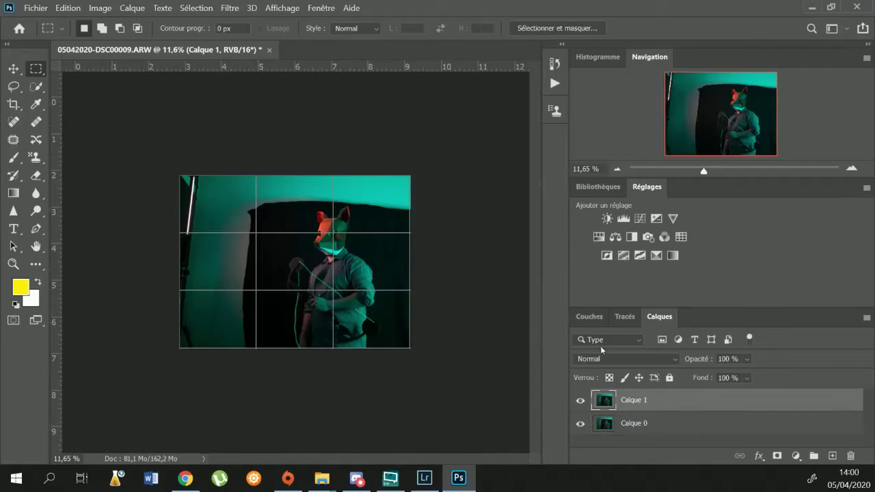
click(634, 423)
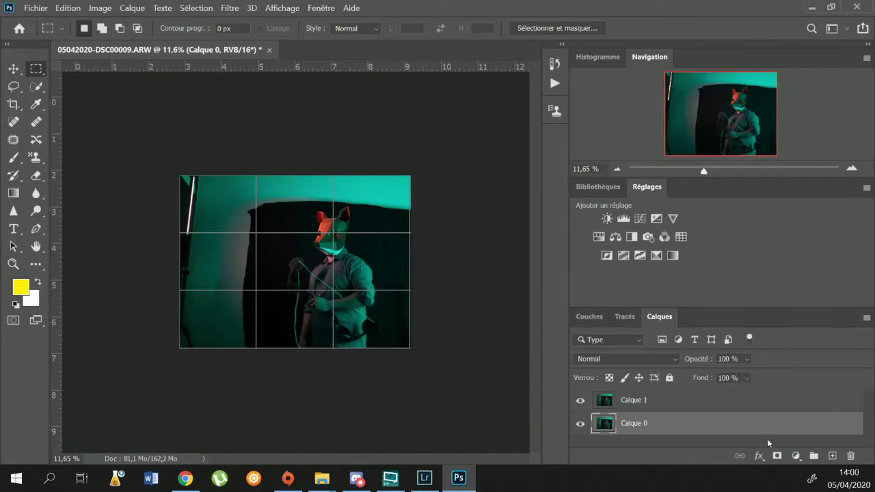
key(ctrl+g)
click(595, 420)
scroll(441, 214, up, 2)
key(w)
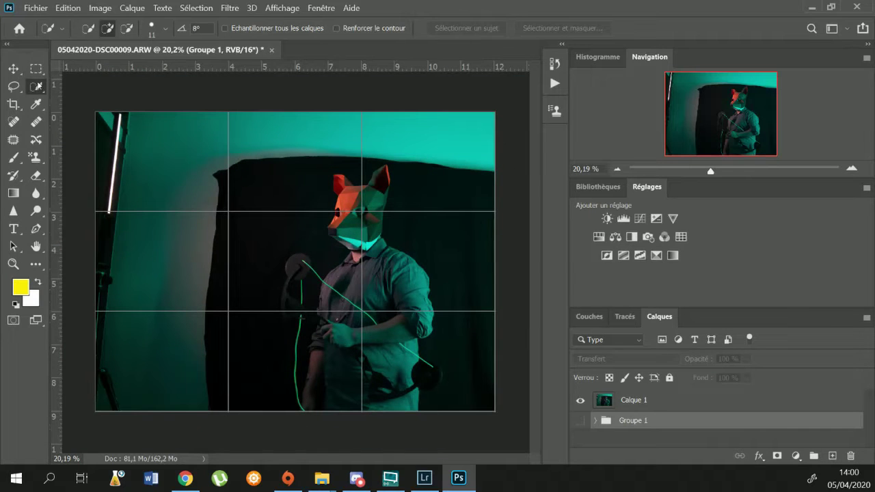
click(599, 401)
Extend the subject selection along the shirt, lift it onto a new layer, and hide Calque 1.
scroll(300, 267, up, 5)
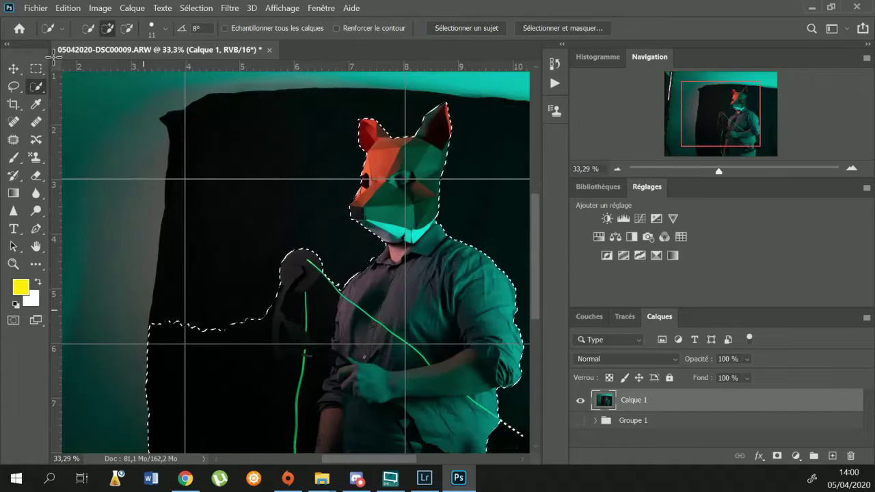
scroll(298, 383, up, 8)
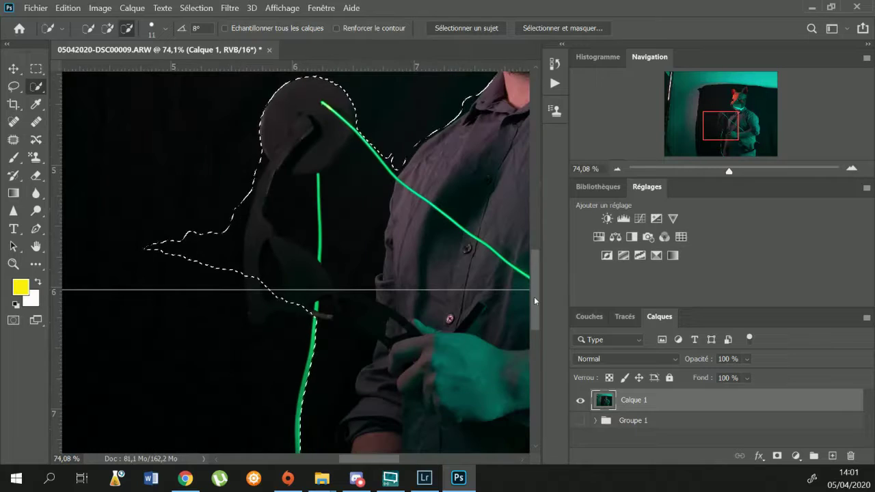
scroll(294, 244, down, 3)
scroll(295, 244, right, 5)
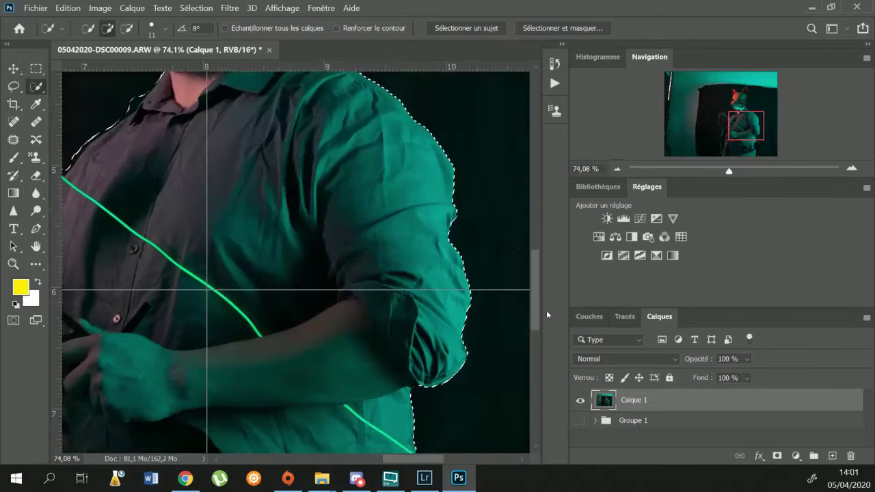
drag(417, 246, 477, 291)
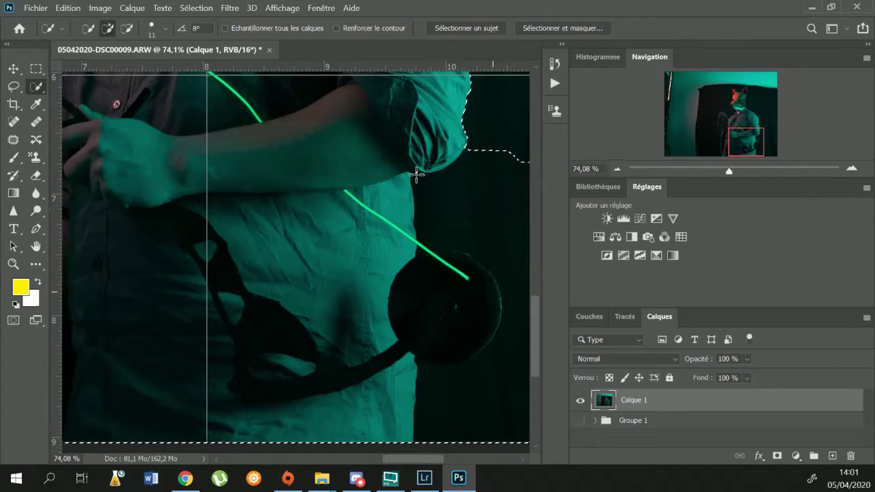
key(ctrl+j)
click(581, 423)
Add a Brightness/Contrast adjustment layer above the cut-out figure.
drag(729, 170, 718, 171)
click(606, 218)
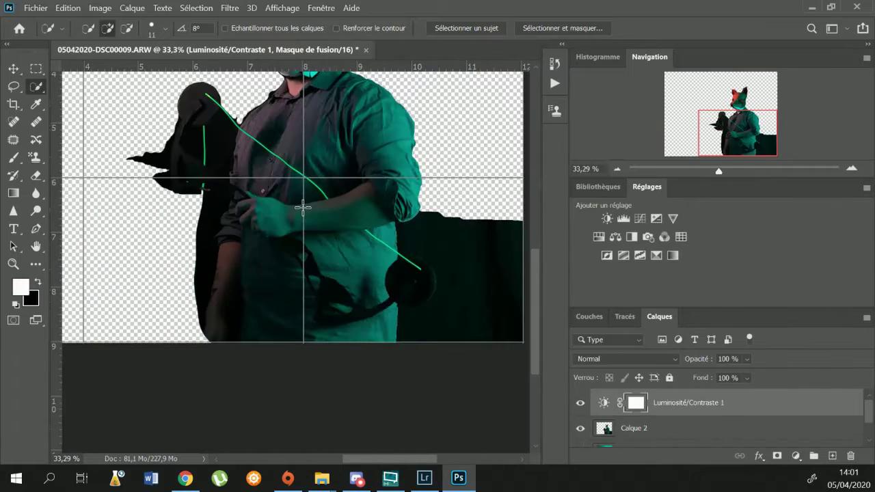
scroll(301, 266, up, 5)
mouse_move(341, 273)
mouse_down()
mouse_move(269, 312)
mouse_move(304, 303)
mouse_move(328, 225)
mouse_move(340, 232)
mouse_up()
key(alt+bracketleft)
scroll(342, 205, up, 4)
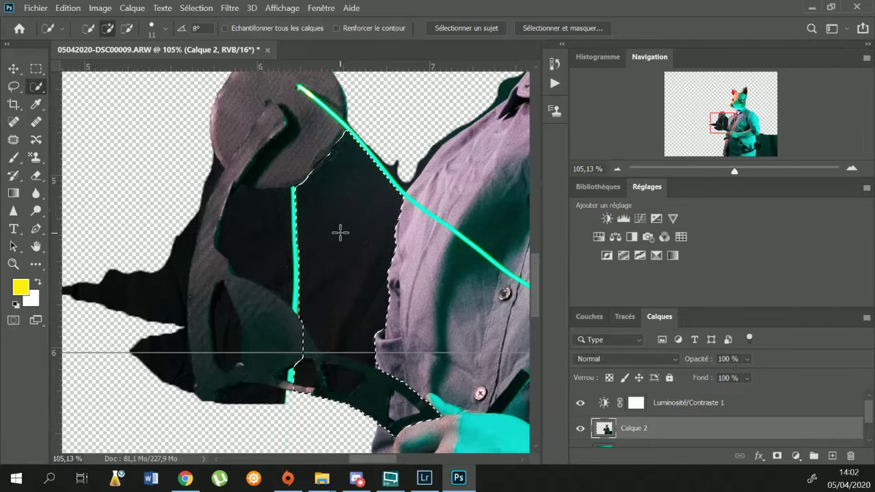
Delete the dark gap between the microphone and the shirt.
drag(410, 410, 421, 393)
key(Delete)
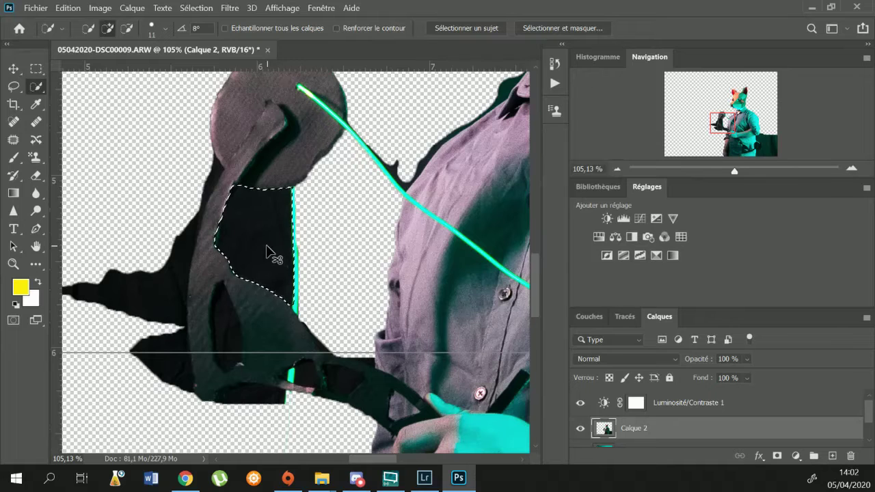
key(Delete)
click(292, 222)
Delete the dark shape left of the microphone to transparency.
drag(142, 301, 205, 222)
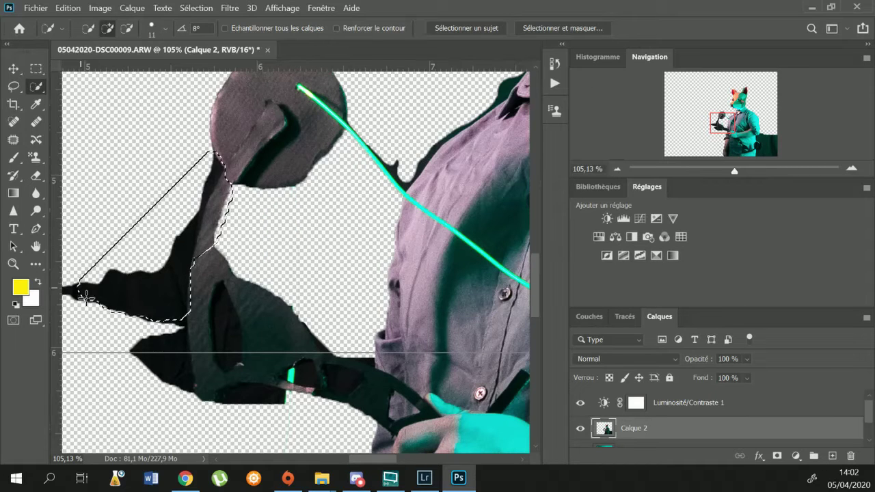
scroll(215, 171, up, 2)
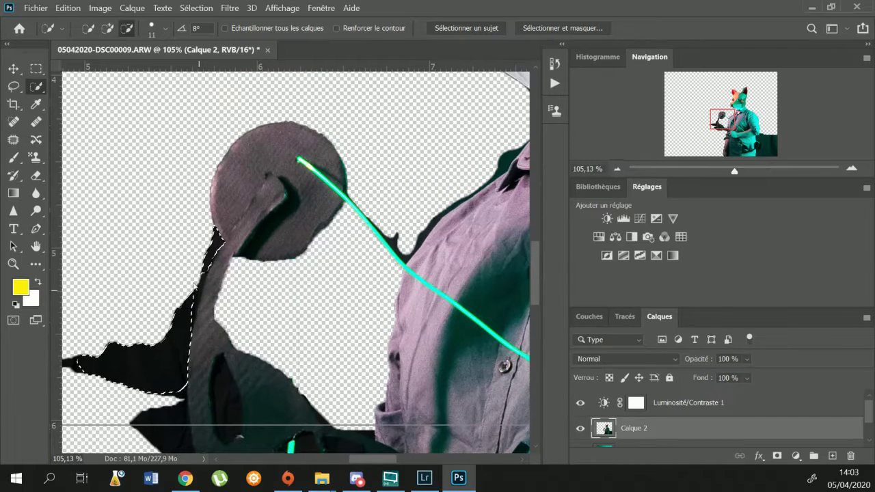
key(Delete)
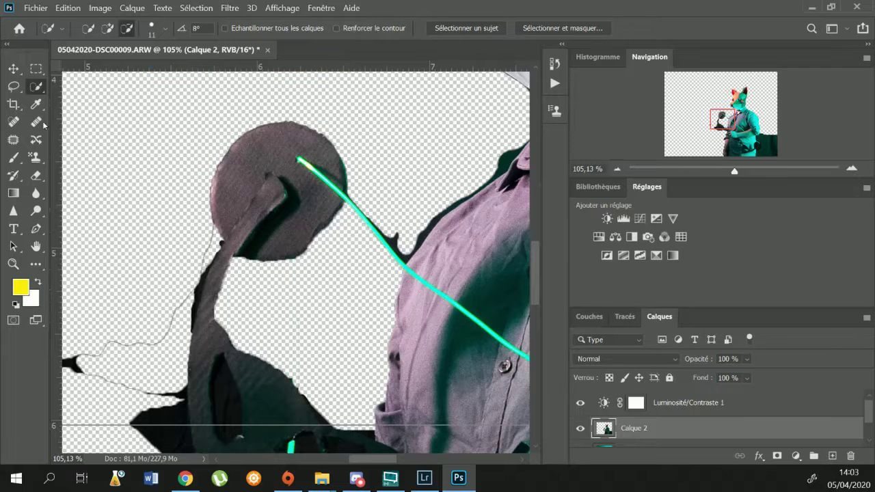
click(35, 175)
scroll(318, 269, left, 3)
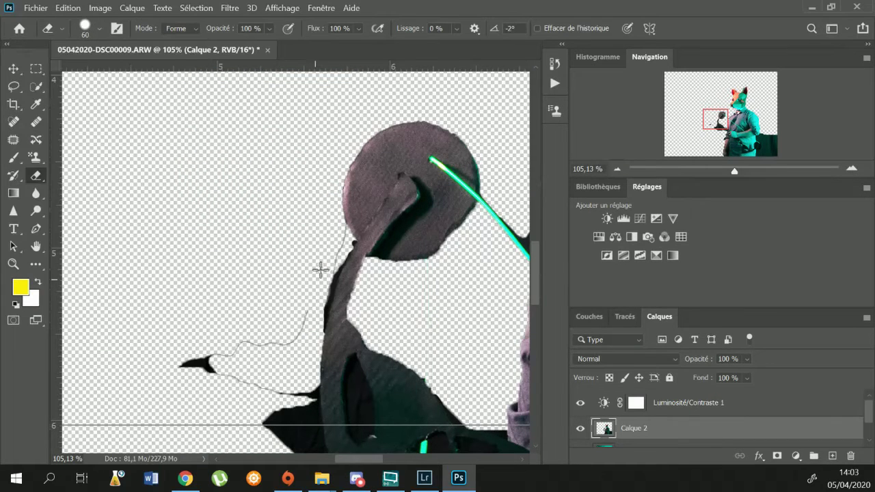
Erase the dark fill inside the mount's large and small holes with progressively smaller eraser sizes.
scroll(190, 368, down, 3)
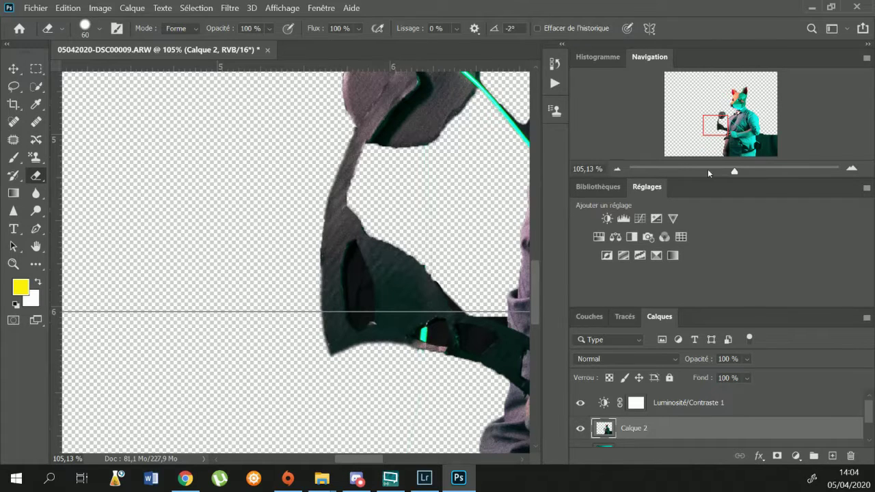
scroll(199, 205, up, 3)
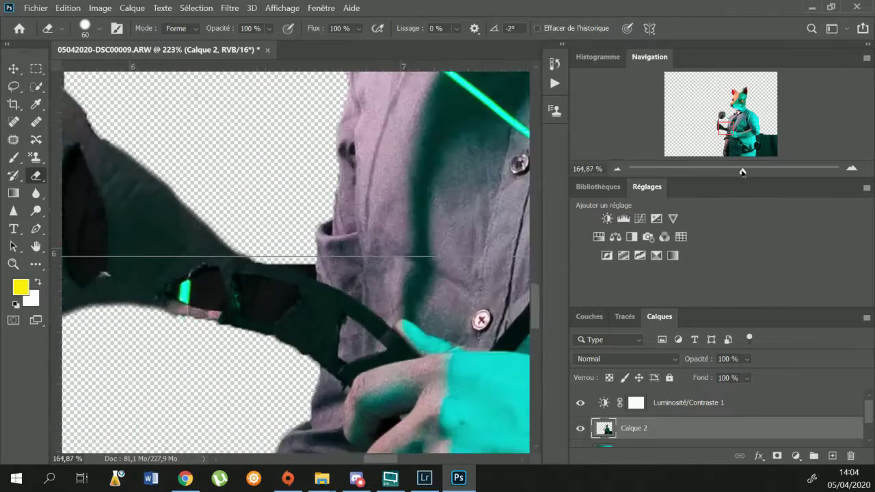
scroll(294, 259, down, 3)
click(84, 28)
drag(95, 70, 85, 73)
drag(321, 237, 324, 216)
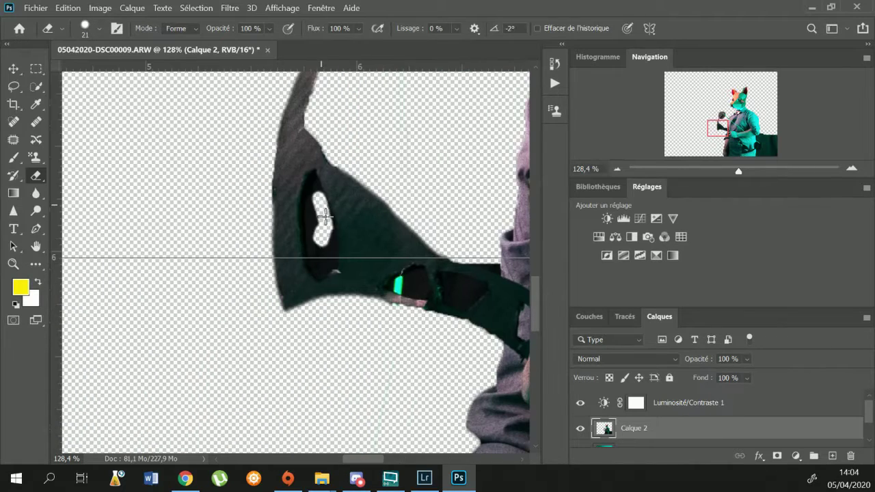
scroll(310, 186, right, 3)
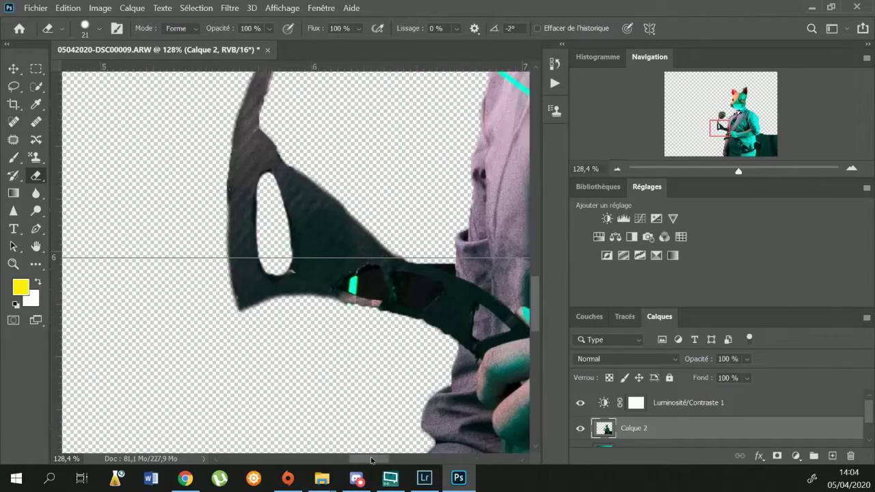
click(85, 28)
drag(84, 71, 80, 71)
drag(304, 277, 314, 291)
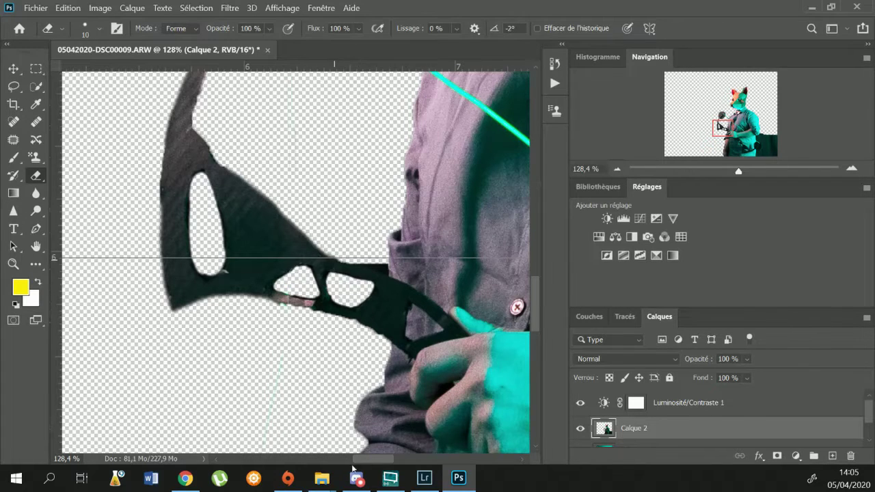
Add a layer mask to Calque 2.
scroll(352, 469, down, 3)
scroll(354, 467, down, 3)
scroll(355, 466, down, 3)
scroll(358, 464, down, 3)
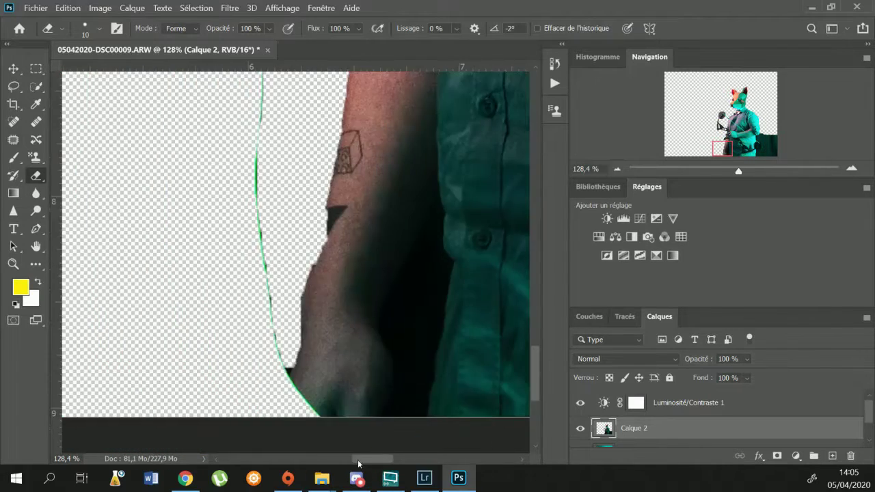
scroll(287, 376, down, 3)
scroll(288, 396, down, 2)
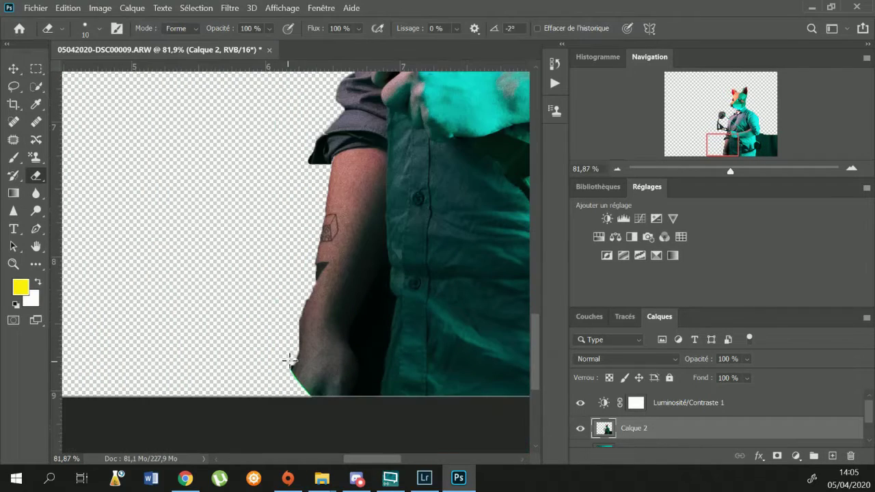
scroll(718, 424, down, 1)
click(776, 455)
Set a small brush, show Calque 1, and move it above Calque 2.
click(13, 157)
click(85, 28)
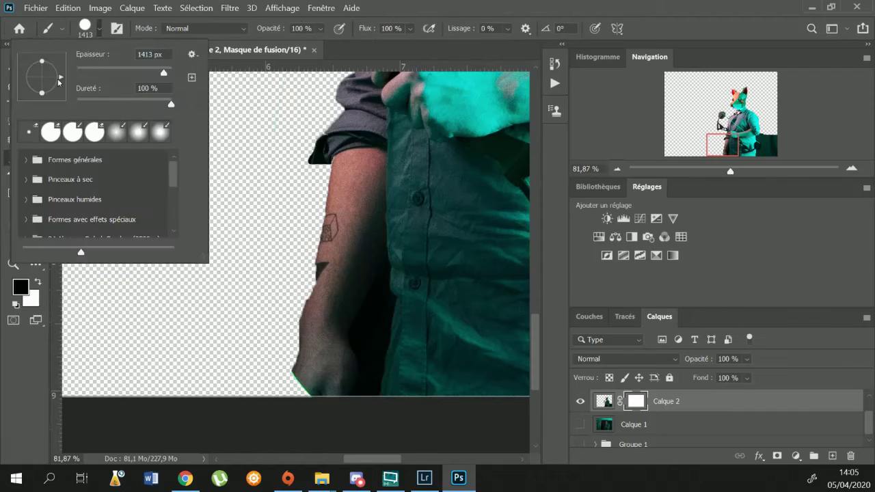
drag(103, 68, 151, 68)
click(314, 287)
click(579, 424)
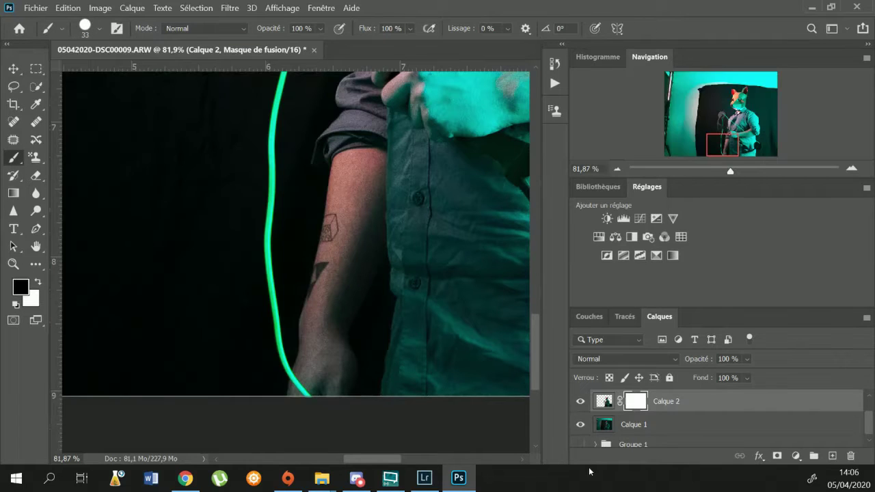
drag(627, 409, 629, 429)
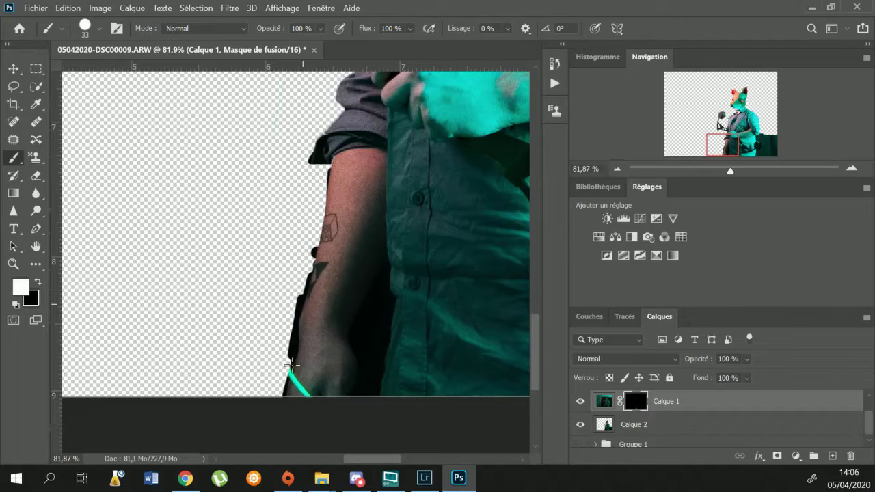
Paint the green cable back in beside the forearm, then return to Calque 2.
drag(292, 364, 273, 395)
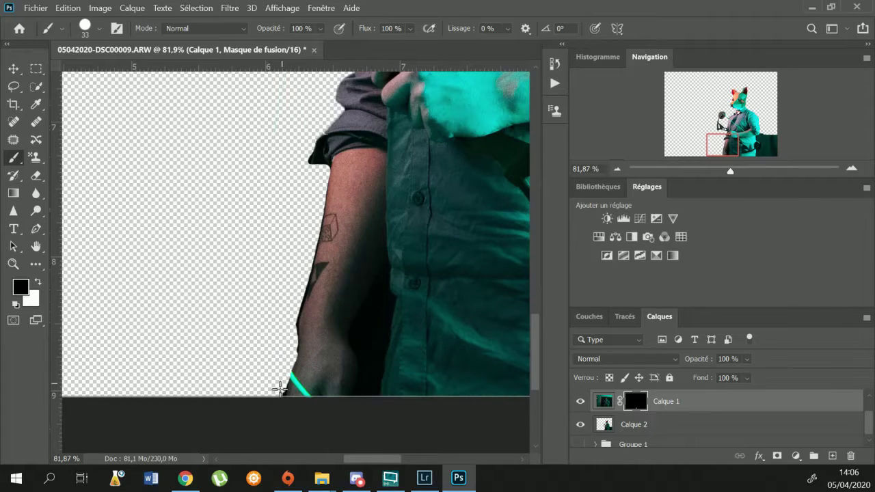
scroll(293, 112, up, 5)
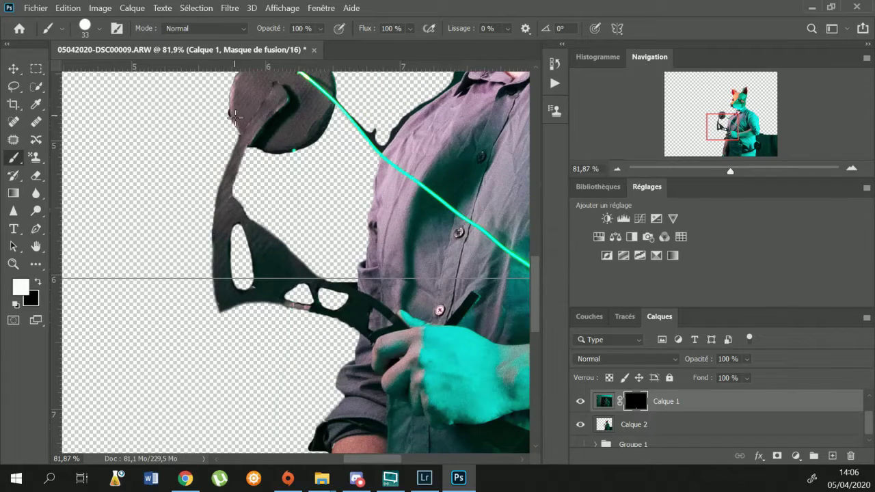
scroll(235, 116, up, 1)
click(35, 175)
key(alt+bracketleft)
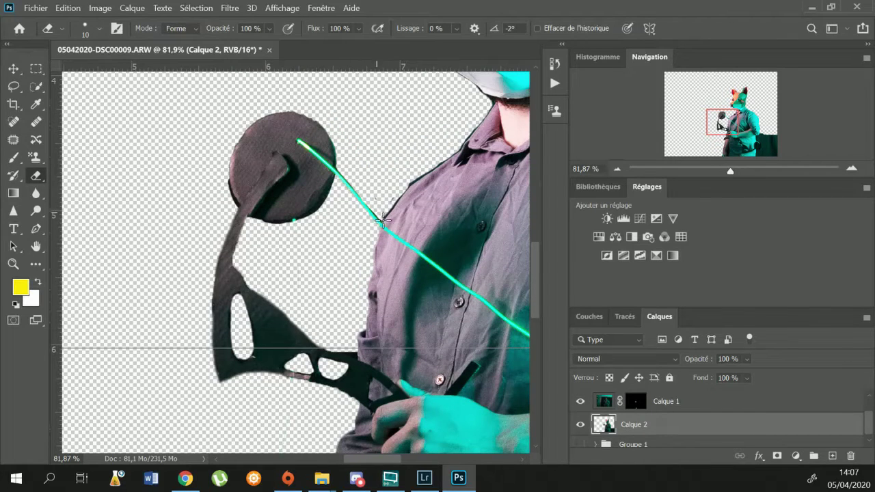
Zoom out to the torso and Quick-Select the dark green backdrop beside the lower arm.
scroll(363, 189, up, 2)
scroll(373, 109, up, 2)
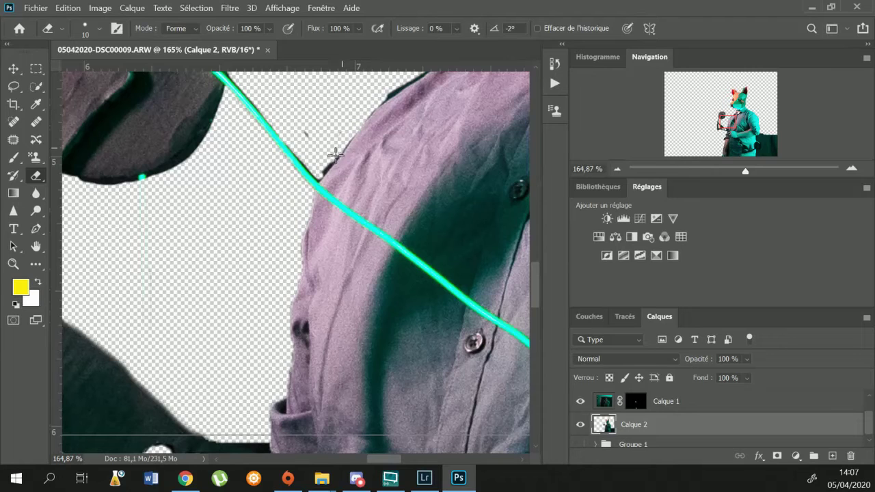
scroll(538, 256, up, 3)
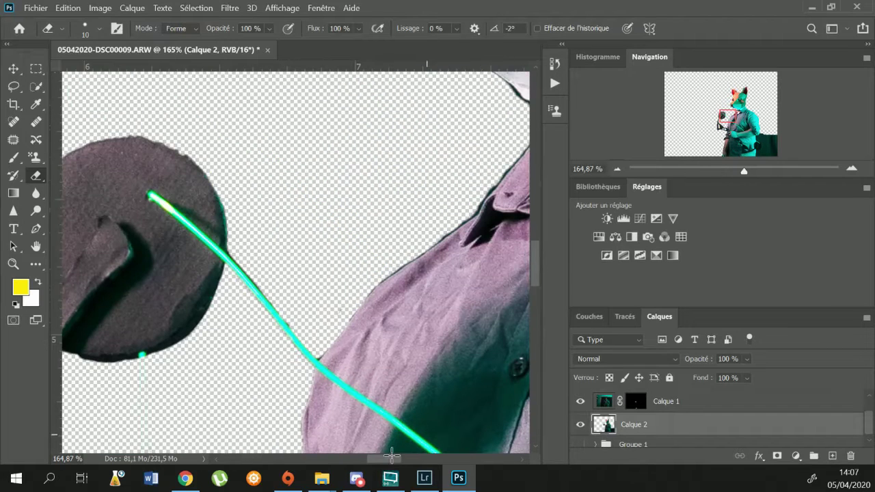
scroll(391, 455, right, 3)
scroll(273, 307, up, 1)
scroll(177, 194, up, 1)
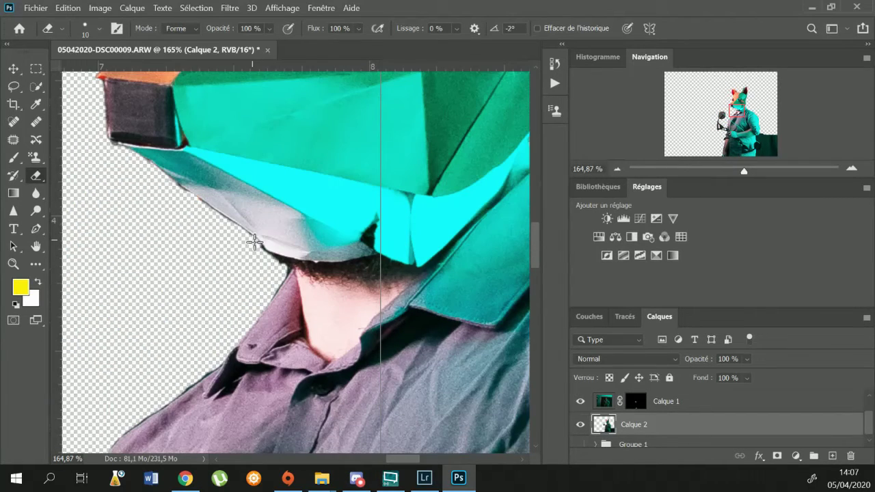
scroll(296, 261, up, 3)
scroll(295, 262, right, 3)
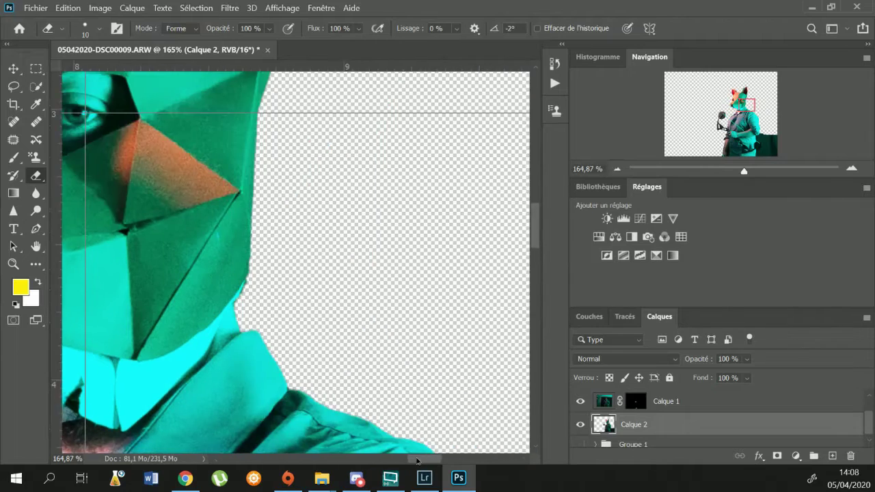
scroll(295, 261, down, 3)
scroll(295, 262, down, 3)
click(718, 171)
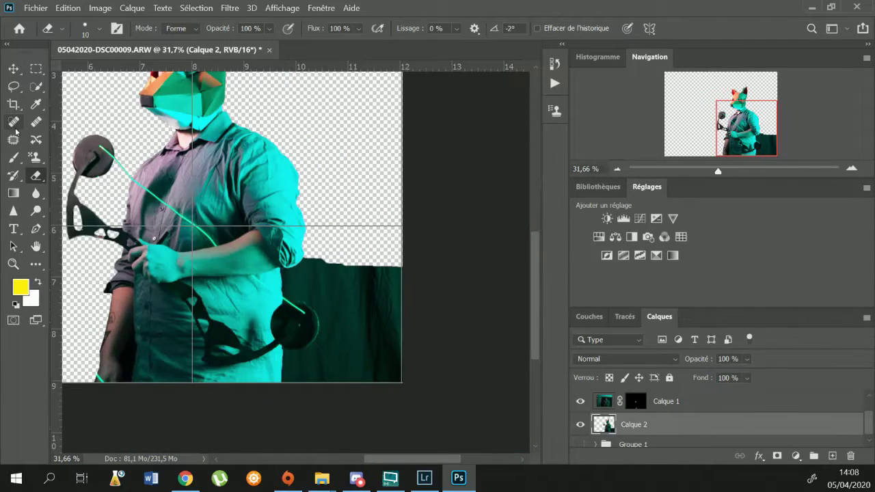
click(36, 87)
Subtract an ellipse fitted to the dark circle from the backdrop selection.
scroll(362, 307, up, 5)
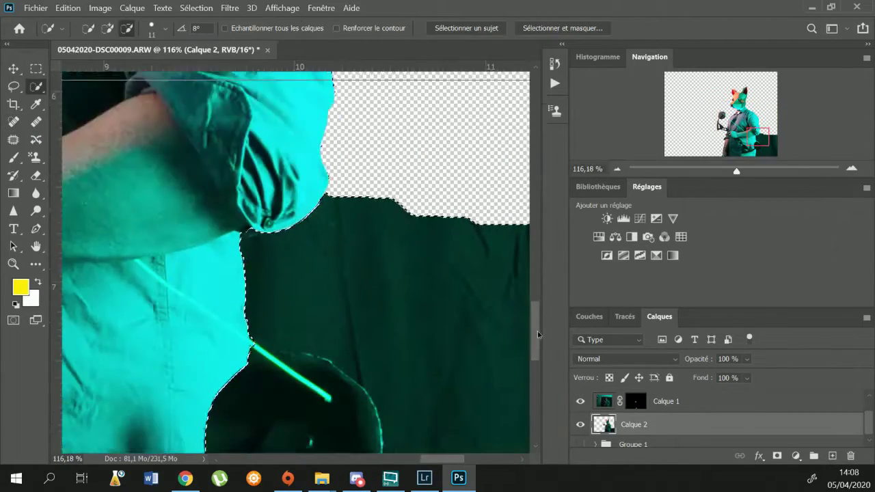
scroll(538, 335, down, 3)
key(shift+m)
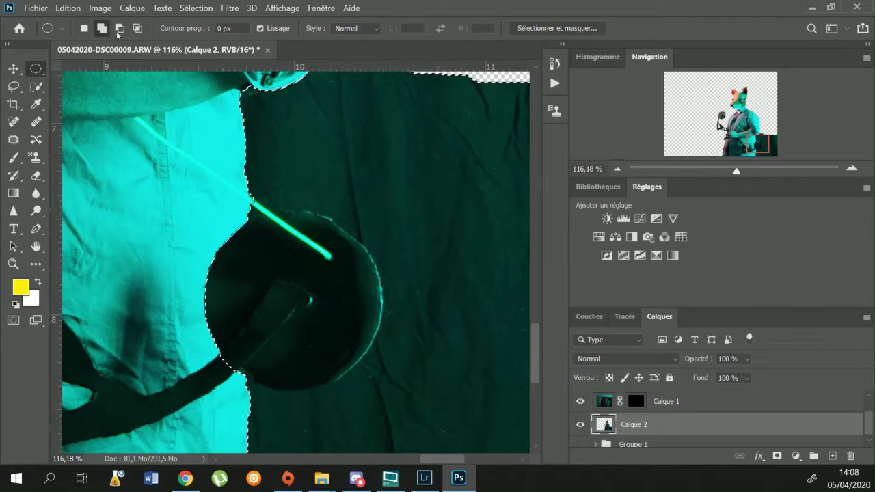
click(120, 28)
drag(371, 381, 205, 215)
drag(294, 387, 295, 244)
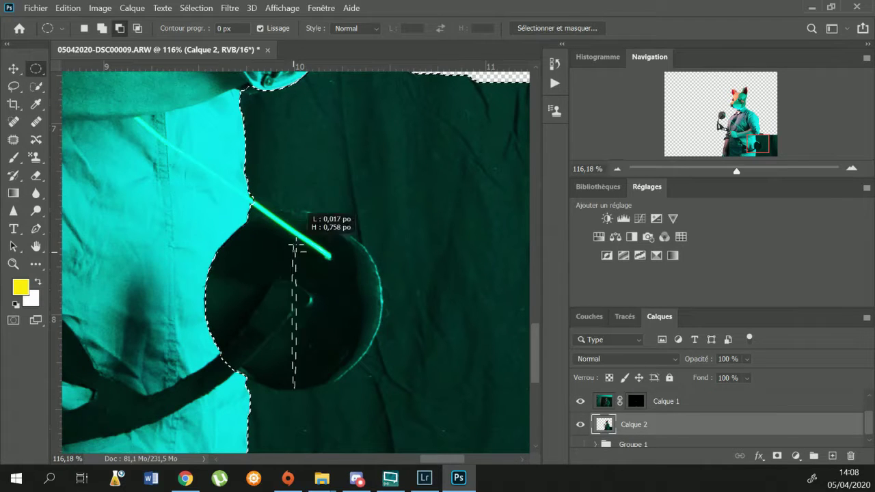
drag(234, 362, 371, 218)
mouse_move(232, 362)
mouse_down()
mouse_move(338, 353)
mouse_move(379, 220)
mouse_up()
Reshape the circle with Transform Selection and refine the backdrop selection with Quick Selection.
right_click(328, 355)
click(383, 351)
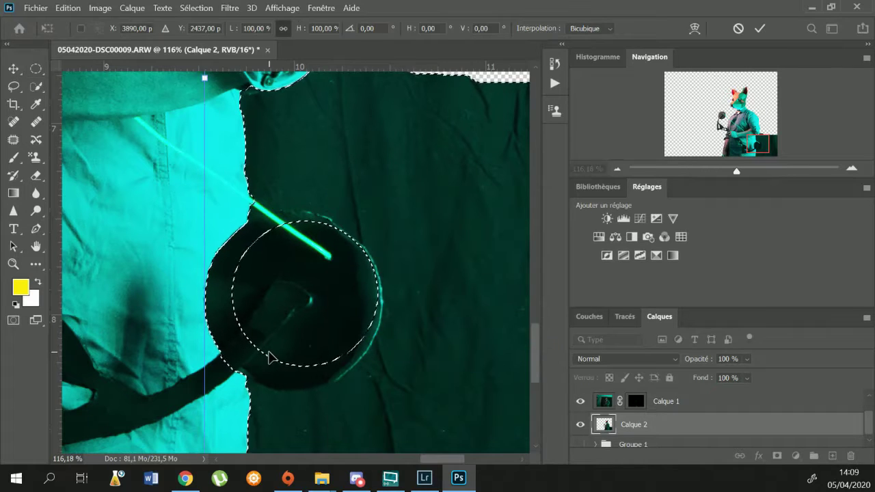
key(Return)
key(w)
mouse_move(287, 205)
mouse_down()
mouse_move(312, 231)
mouse_move(335, 345)
mouse_up()
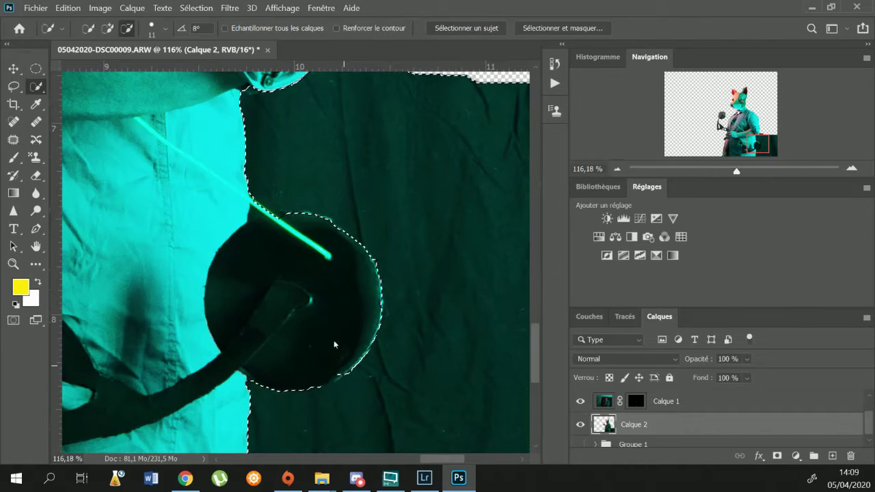
scroll(334, 345, up, 3)
scroll(234, 136, down, 3)
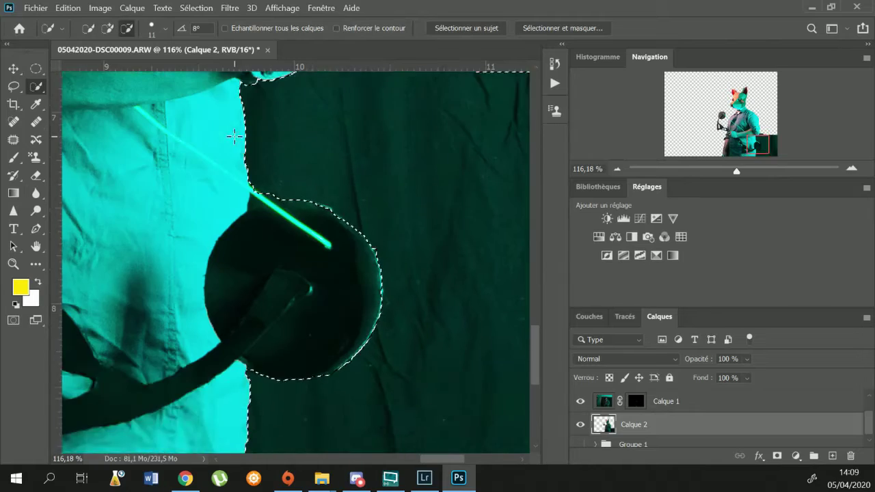
Delete the selected dark backdrop, deselect, and set the eraser size to 63.
key(Delete)
key(ctrl+d)
scroll(234, 136, down, 3)
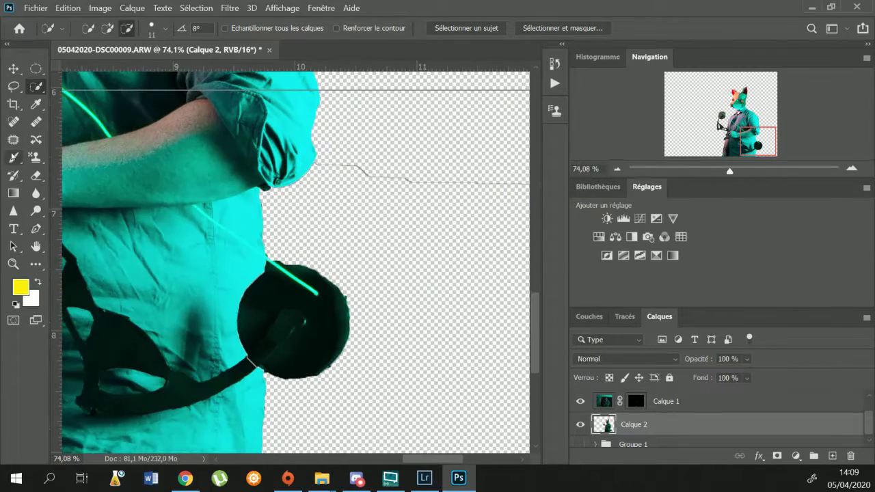
key(e)
scroll(422, 449, right, 3)
right_click(402, 178)
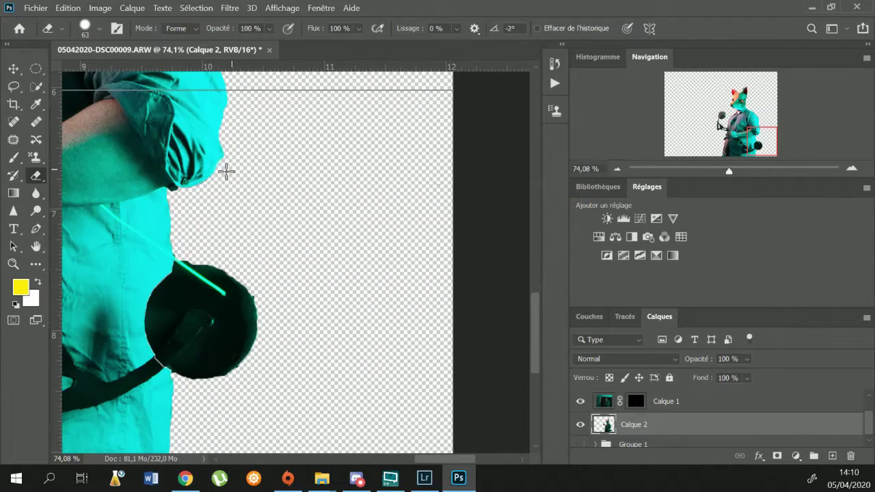
drag(729, 170, 713, 171)
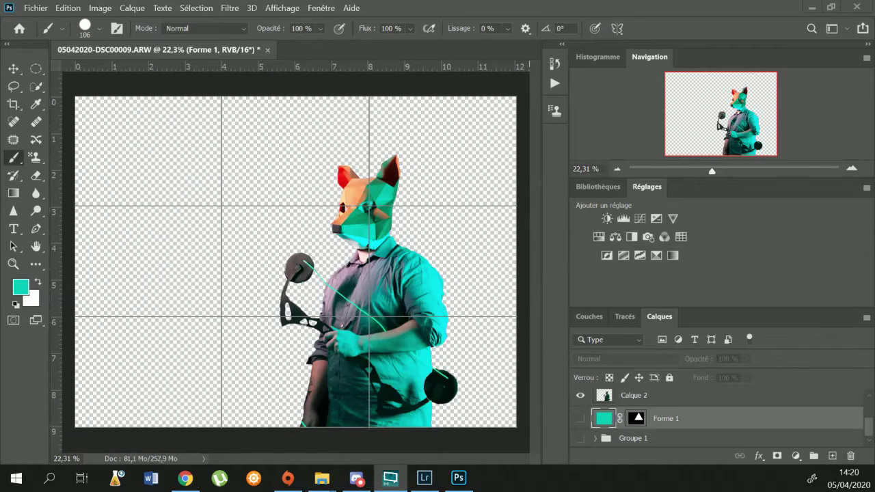
Show the Forme 1 triangle and fill a new Calque 3 with black.
click(580, 418)
key(m)
key(ctrl+a)
right_click(116, 141)
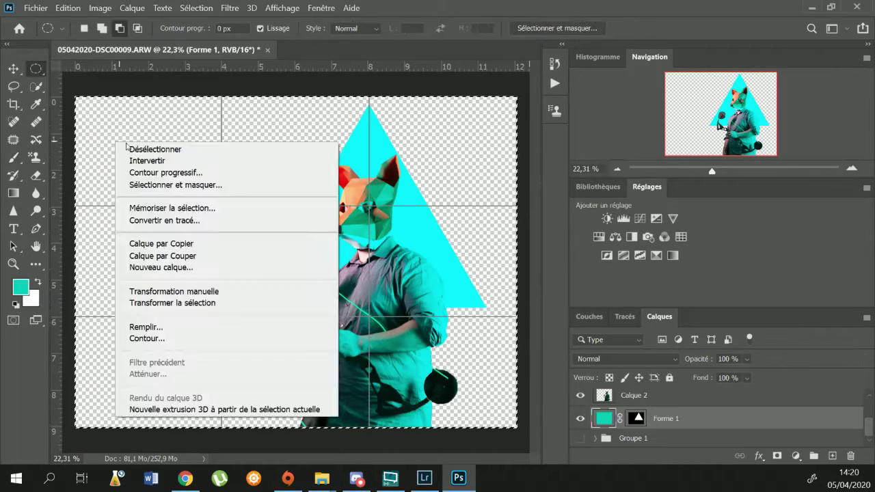
click(127, 145)
click(832, 456)
key(g)
click(86, 275)
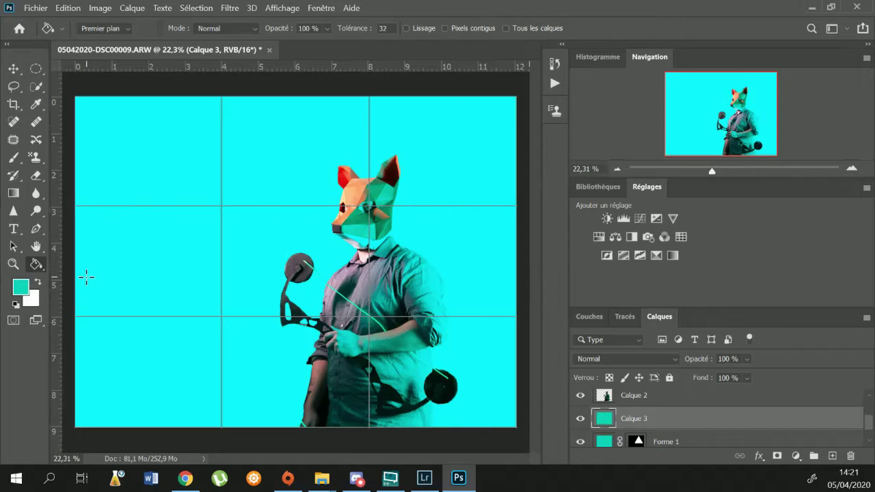
key(ctrl+z)
key(x)
click(228, 183)
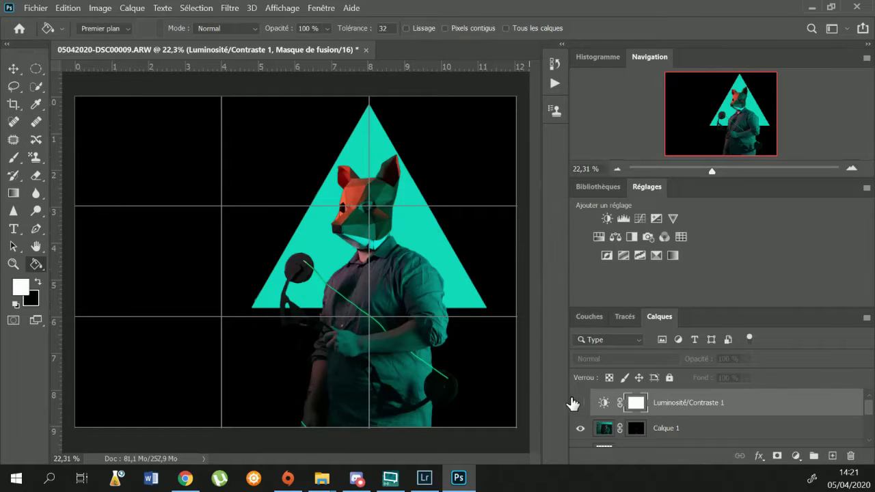
Add a Brightness/Contrast layer clipped to Forme 1 with an inverted gradient mask darkening its left.
click(607, 218)
mouse_move(664, 433)
mouse_down()
mouse_move(725, 417)
mouse_move(646, 418)
mouse_up()
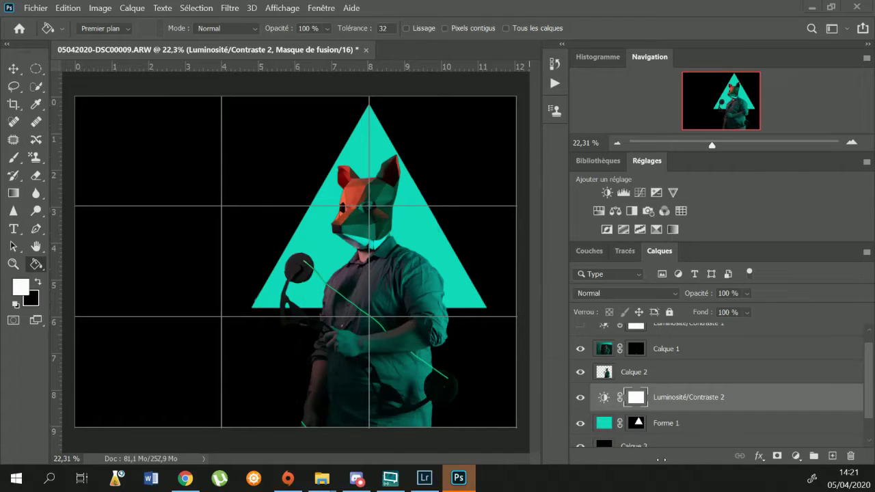
alt+click(677, 410)
key(g)
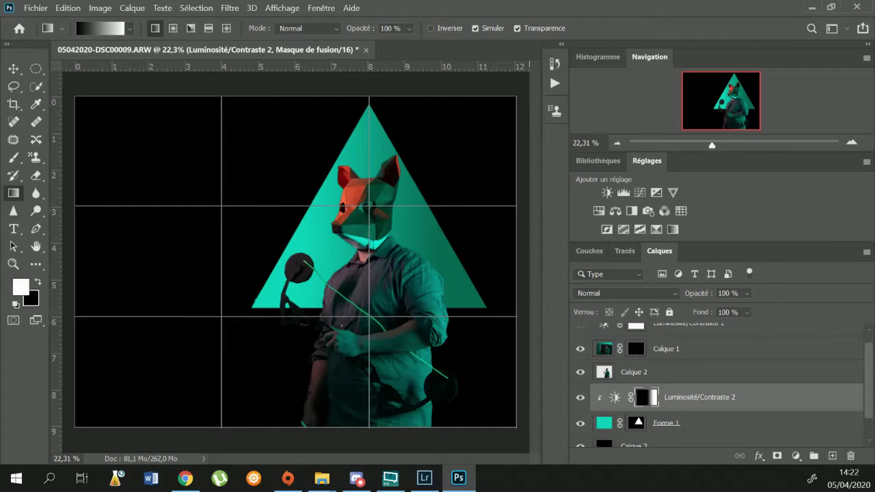
key(ctrl+i)
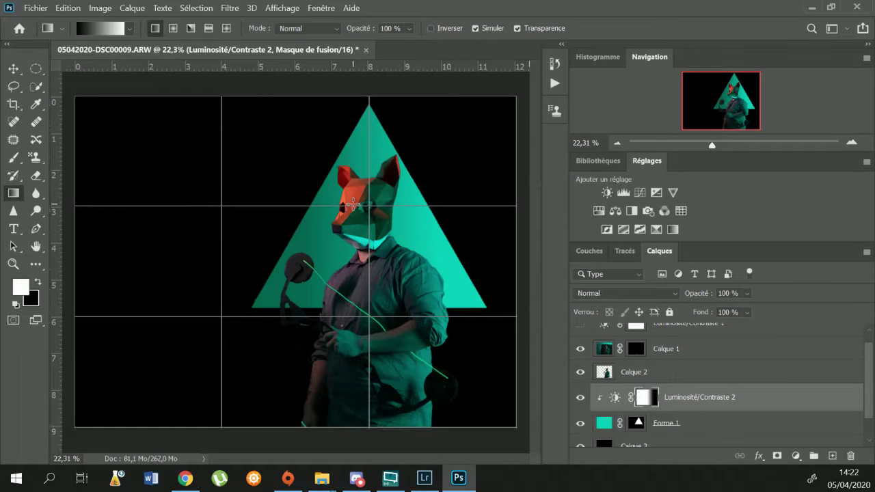
click(424, 478)
Send the red-backdrop mask photo from Lightroom's grid to Photoshop 2020, accepting the profile mismatch.
key(g)
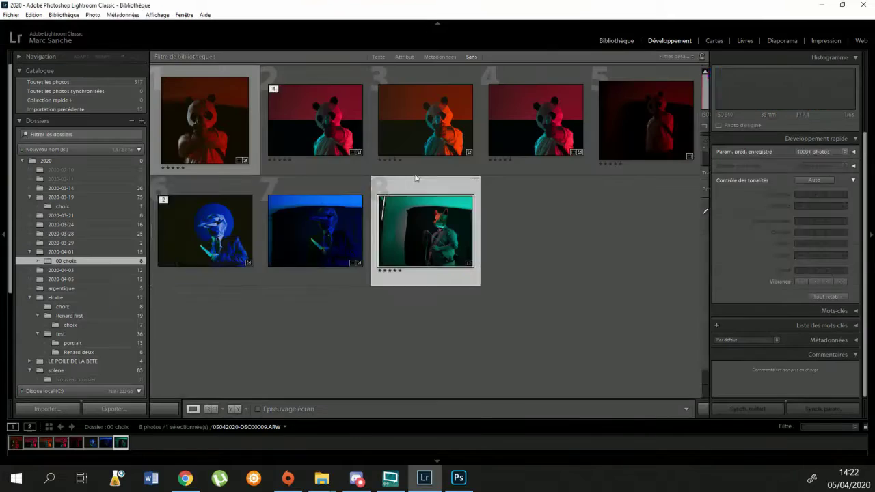
right_click(315, 124)
click(517, 224)
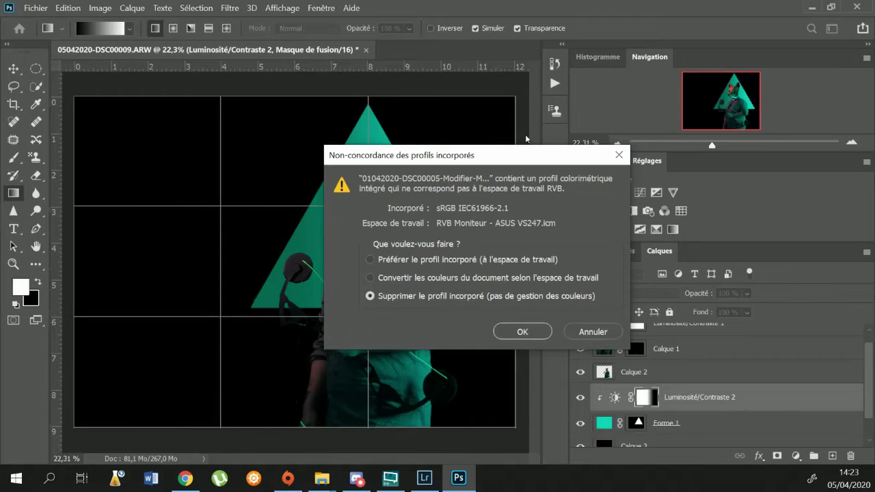
click(518, 326)
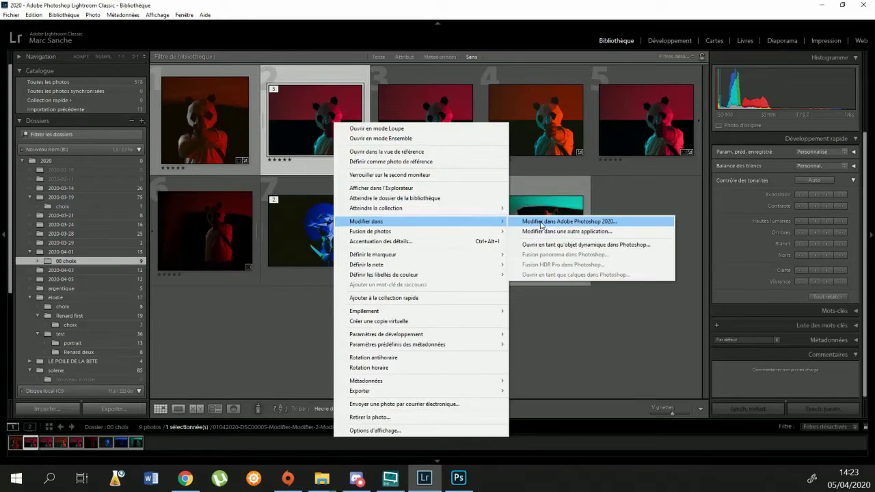
click(541, 223)
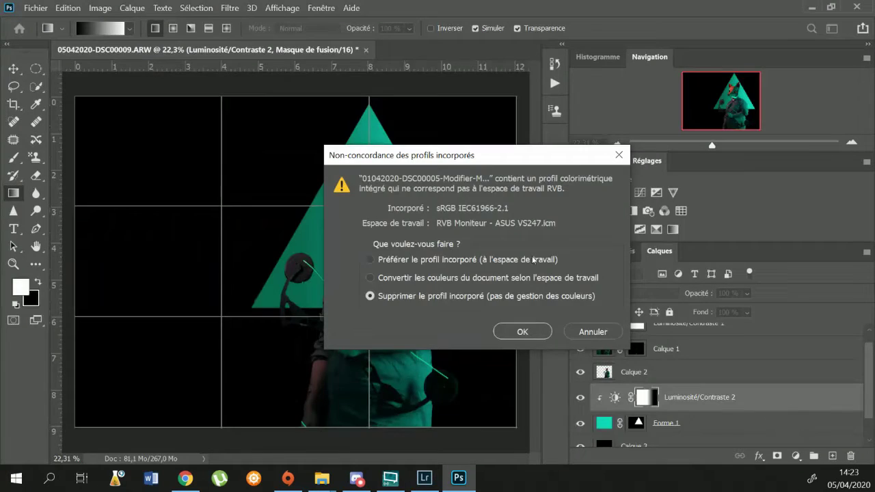
click(519, 329)
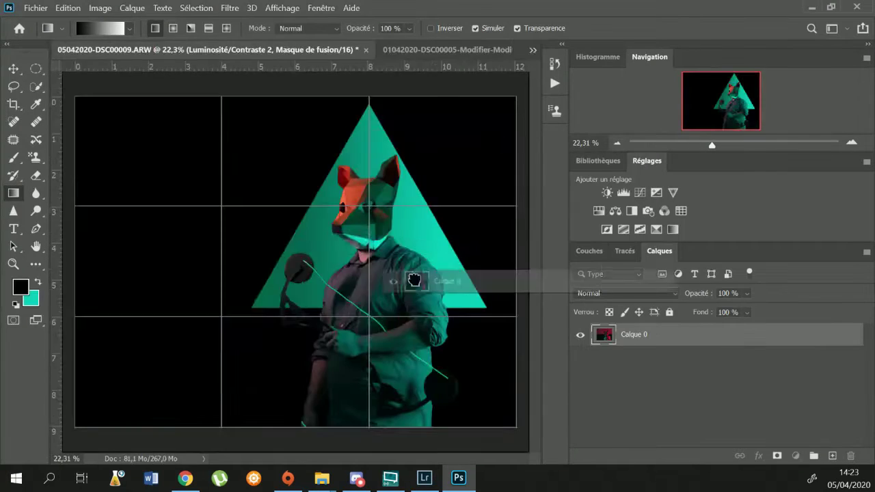
Drag the red image into the fox composite, reposition it, then delete it.
drag(812, 343, 268, 215)
key(v)
drag(454, 278, 439, 260)
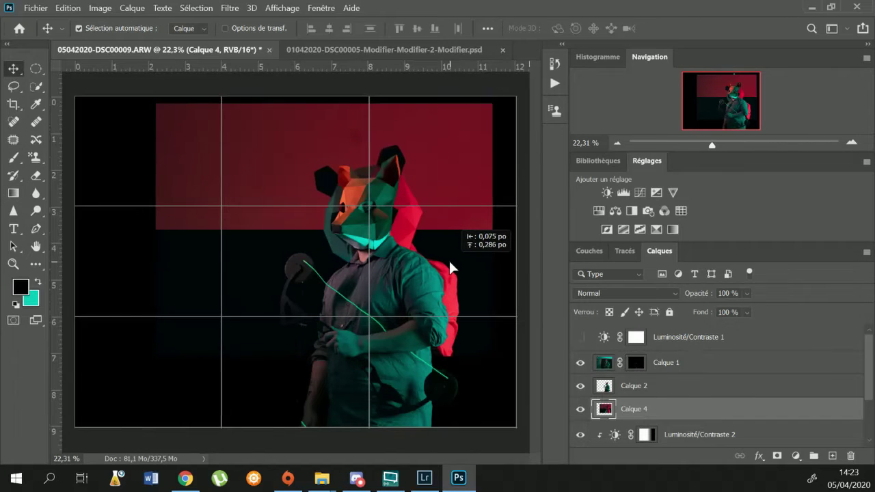
key(Delete)
text(FOND)
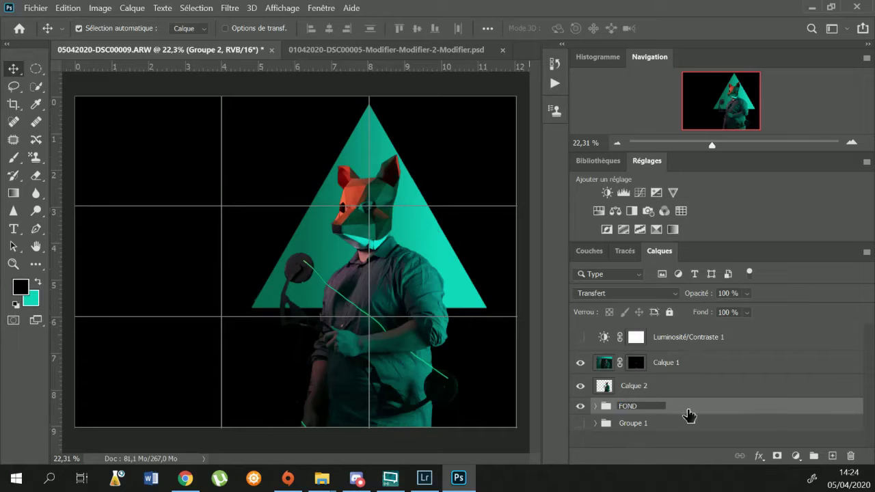
Name the groups FOND and save, and turn on Luminosité/Contraste 1.
key(Return)
click(632, 423)
text(save)
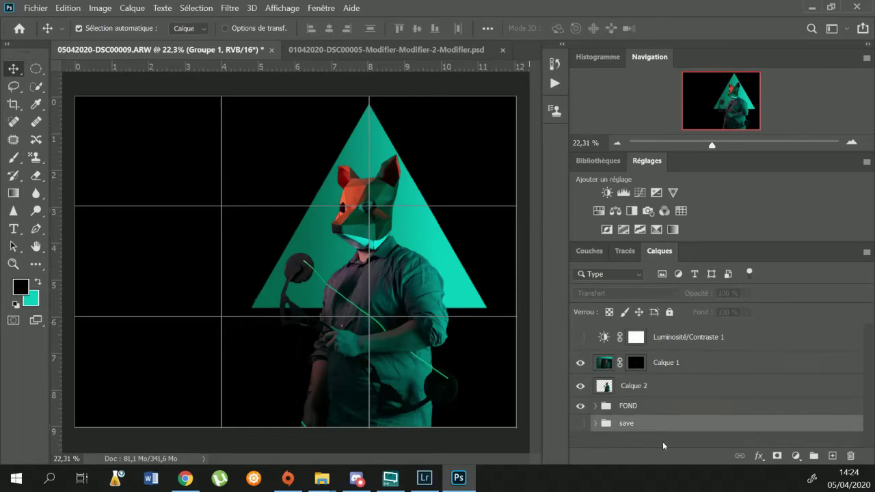
click(581, 337)
scroll(280, 313, up, 3)
scroll(371, 283, up, 3)
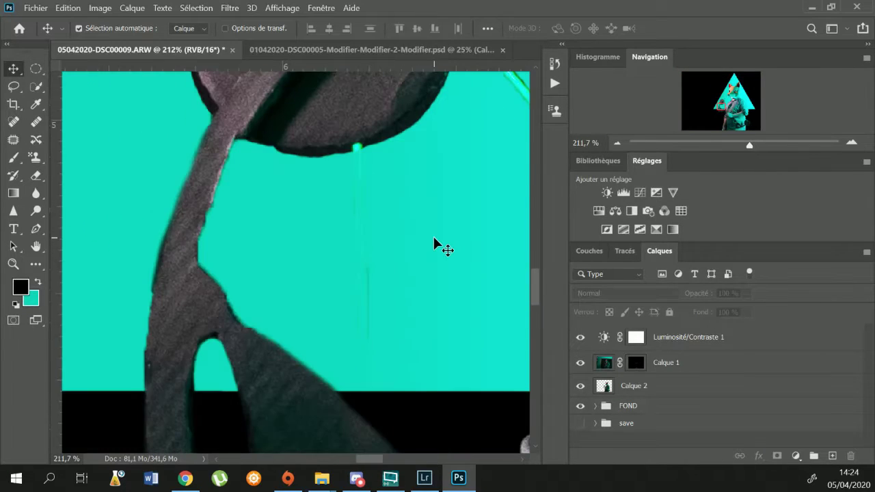
Select Calque 2, the cut-out figure, and set the Eraser to a 5 px brush.
click(434, 240)
key(e)
click(99, 28)
click(380, 216)
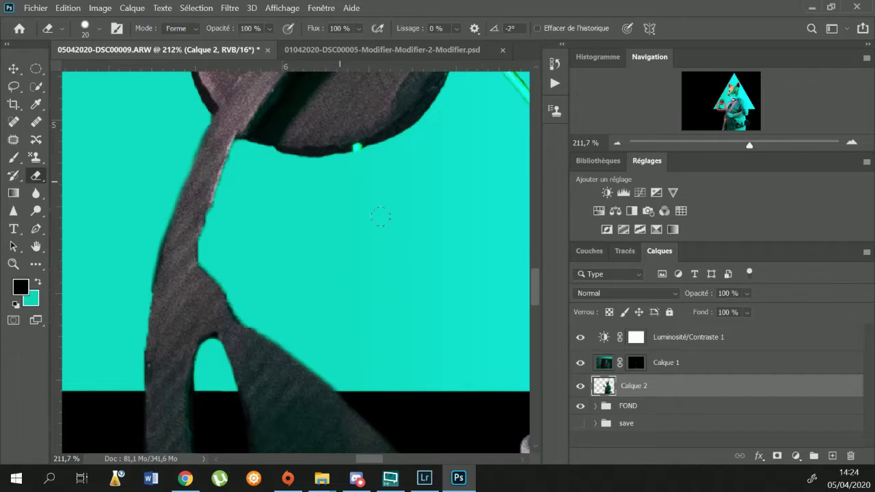
mouse_move(380, 216)
mouse_down()
mouse_move(346, 354)
mouse_move(218, 186)
mouse_up()
right_click(345, 353)
key(Escape)
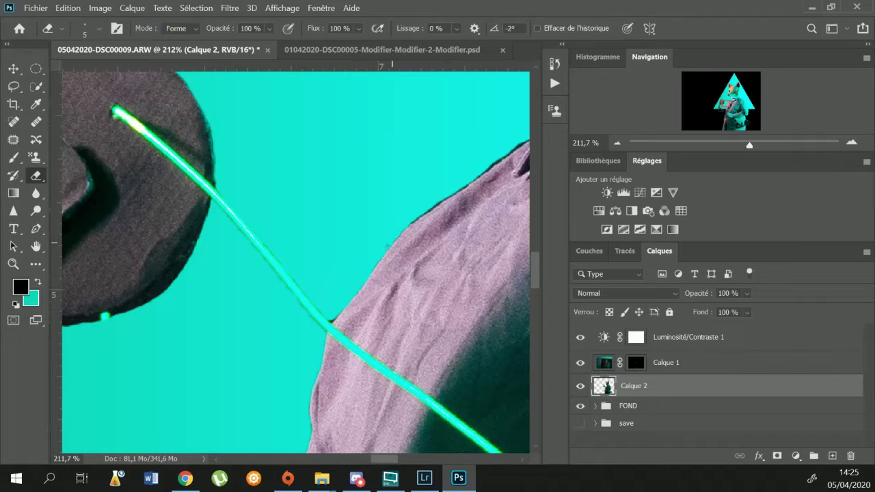
Erase stray edge pixels around the purple shirt, hat brim and mask ear on Calque 2.
drag(335, 318, 233, 325)
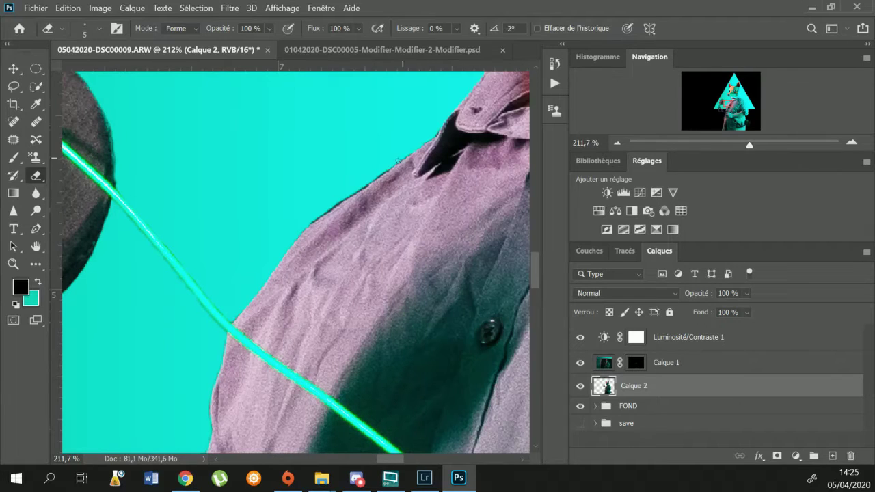
drag(287, 246, 116, 349)
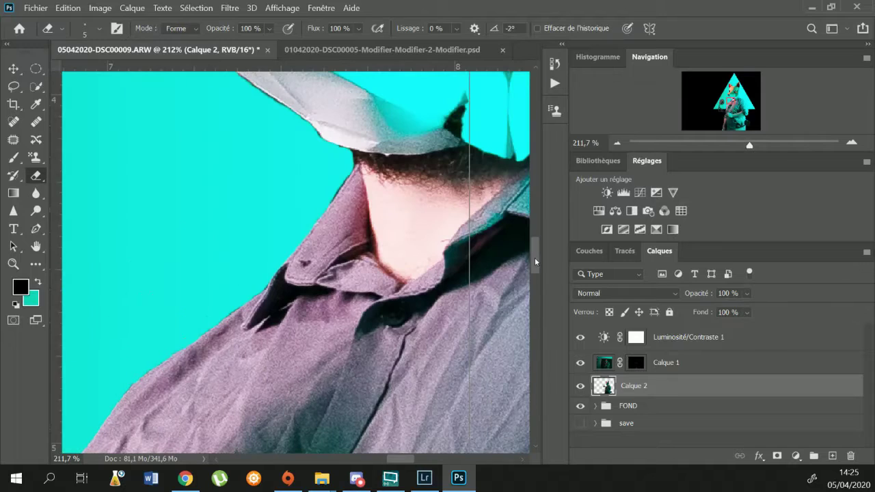
drag(292, 114, 374, 244)
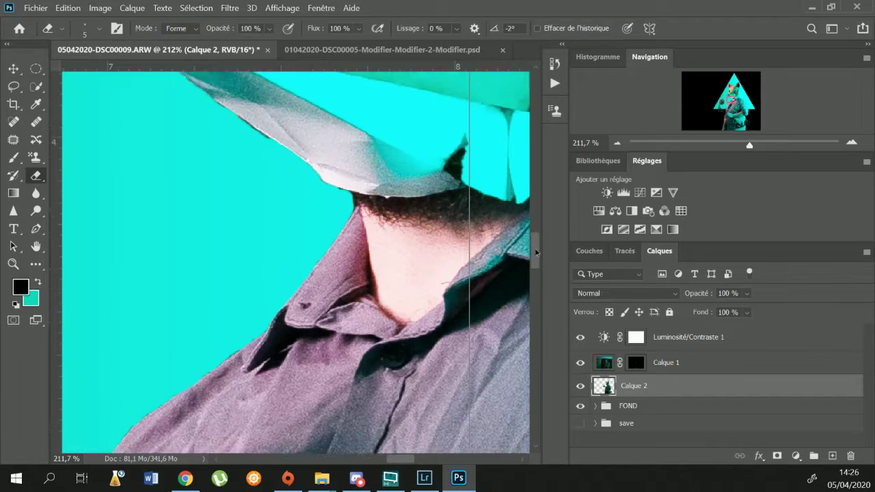
drag(178, 114, 251, 166)
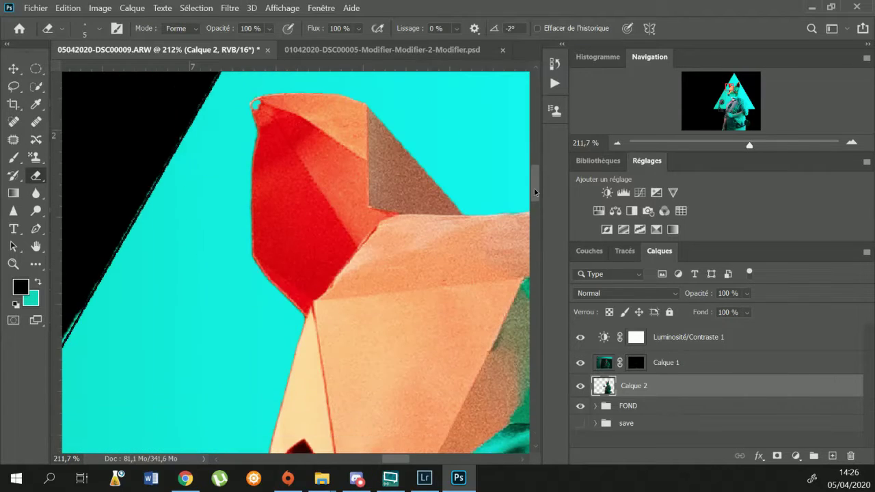
drag(395, 458, 441, 459)
drag(535, 181, 538, 282)
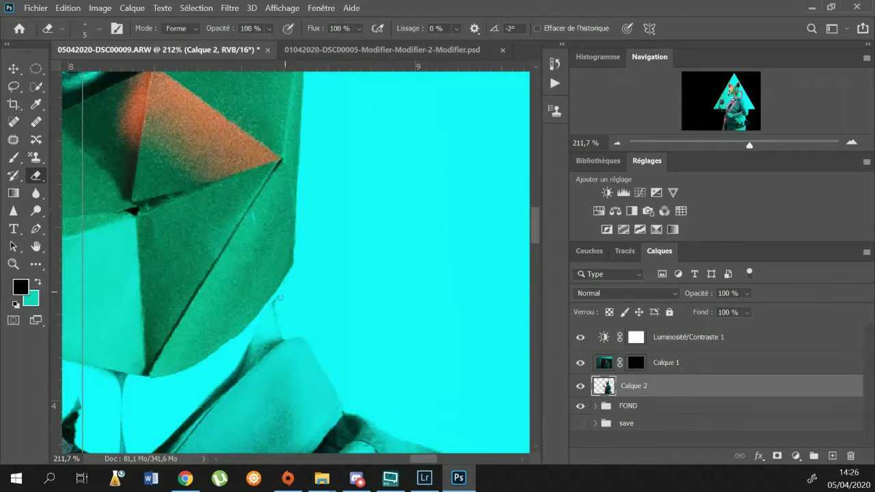
scroll(539, 282, up, 5)
scroll(538, 282, left, 10)
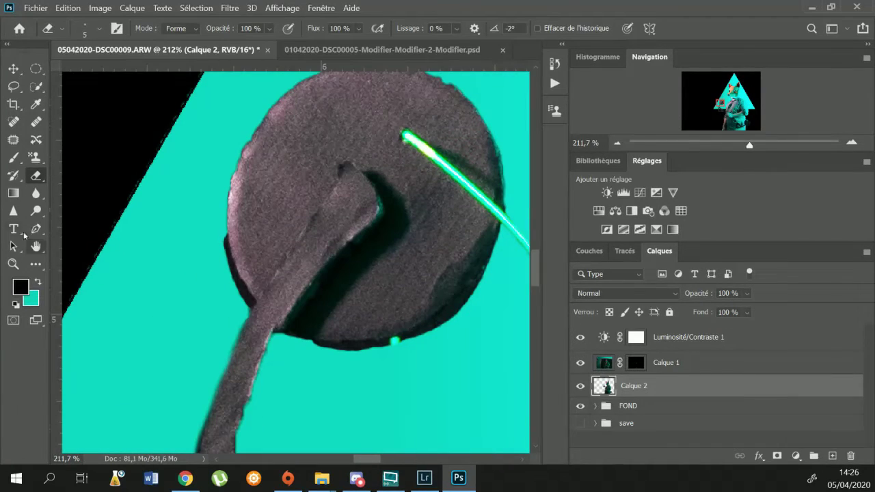
Paint a small correction into Calque 1's mask near the sign's stem, then reselect Calque 2.
key(b)
click(635, 362)
key(x)
drag(216, 266, 212, 240)
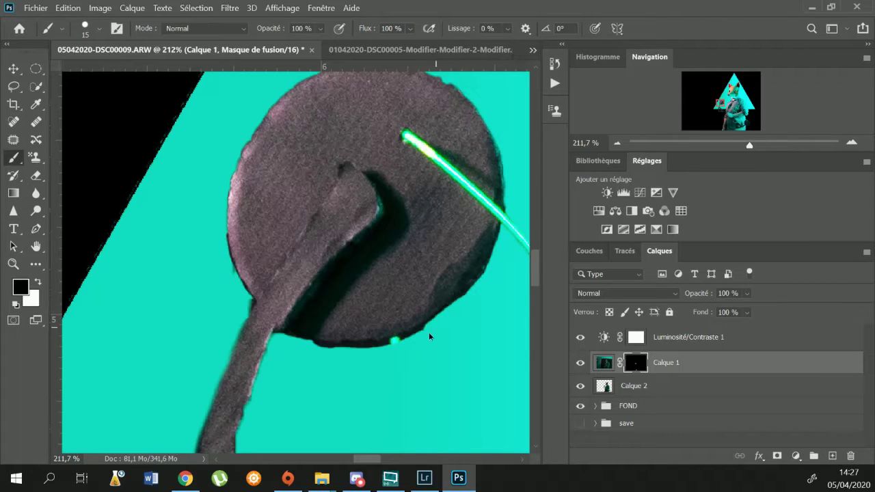
key(e)
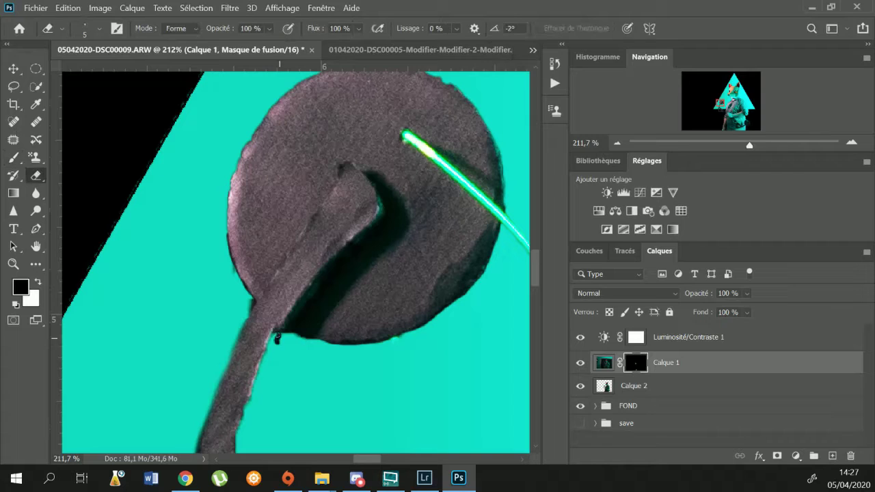
click(602, 386)
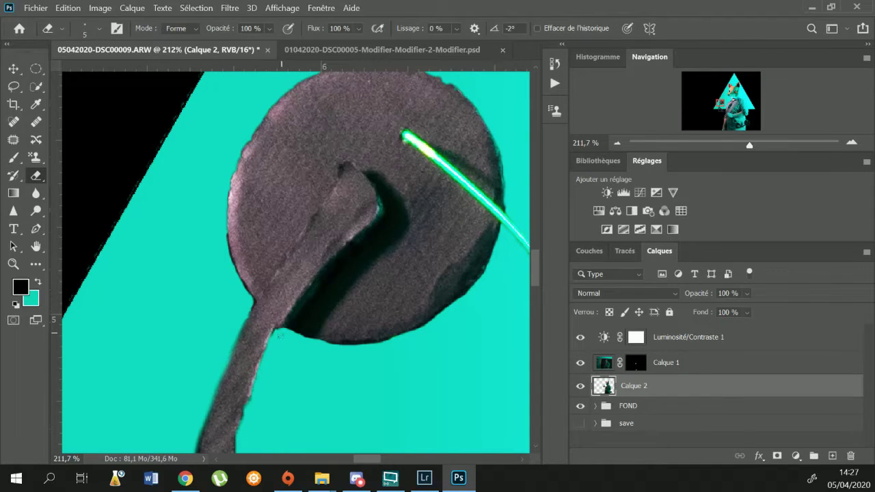
drag(749, 144, 715, 144)
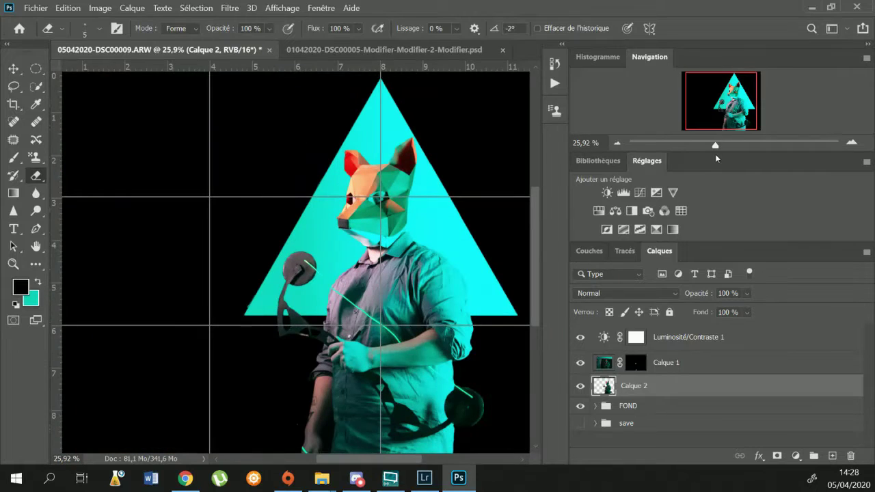
Heal the dark spots below the fox mask with a 39 px, then 14 px Healing Brush.
scroll(362, 432, right, 5)
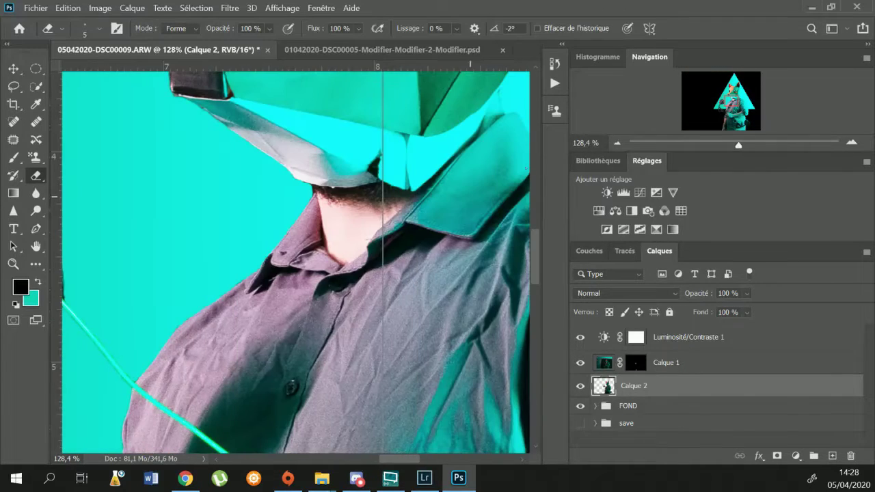
scroll(362, 410, up, 5)
key(j)
click(99, 28)
drag(69, 56, 90, 56)
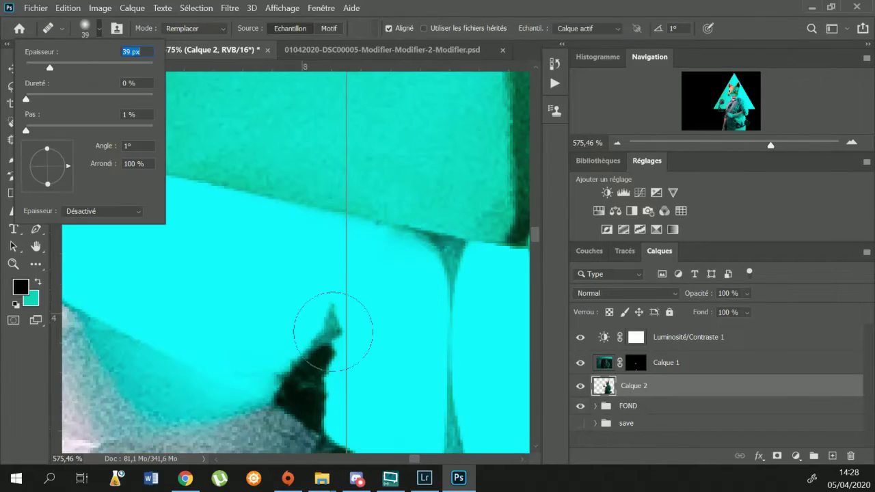
drag(328, 321, 283, 361)
click(99, 28)
drag(91, 56, 71, 56)
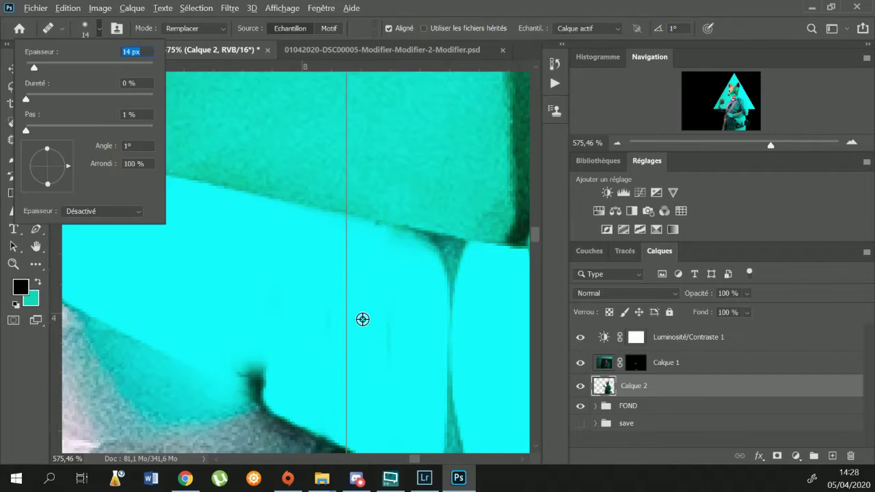
click(363, 318)
drag(242, 331, 260, 383)
Heal the vertical seam under the mask at about 286% zoom.
click(752, 147)
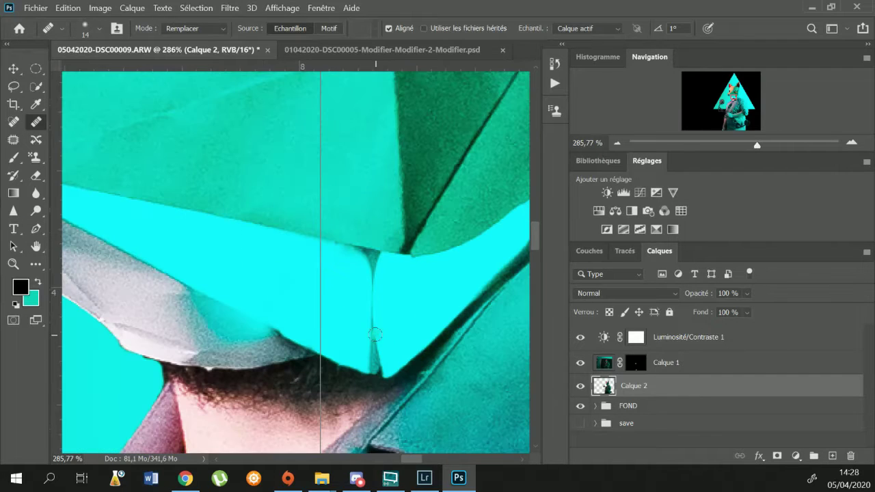
drag(374, 366, 363, 260)
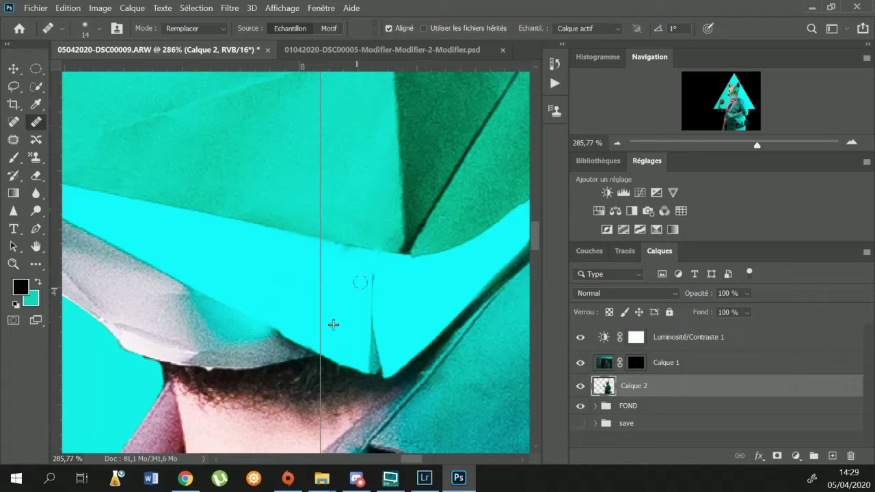
drag(366, 353, 369, 299)
drag(403, 459, 415, 463)
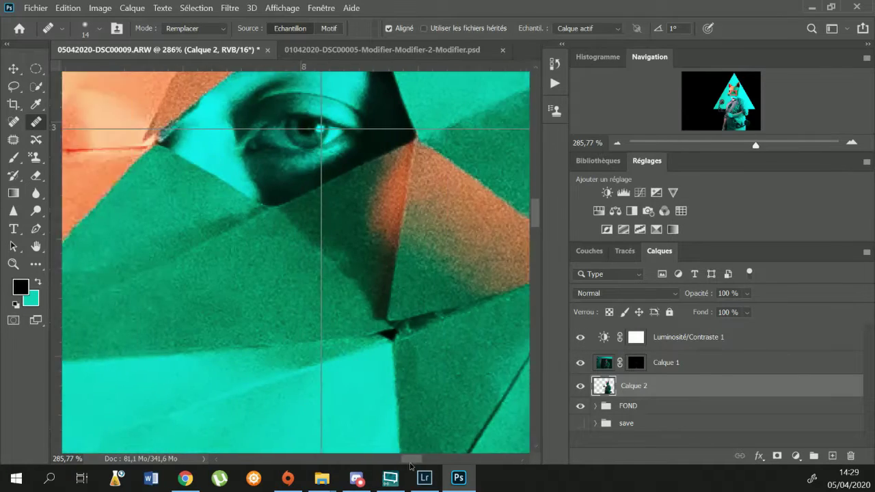
mouse_move(755, 144)
mouse_down()
mouse_move(729, 145)
mouse_move(747, 144)
mouse_up()
Hide Luminosité/Contraste 1 and heal the mask's lower cyan edge from a sampled clean area.
click(581, 336)
click(580, 336)
click(580, 337)
alt+click(246, 167)
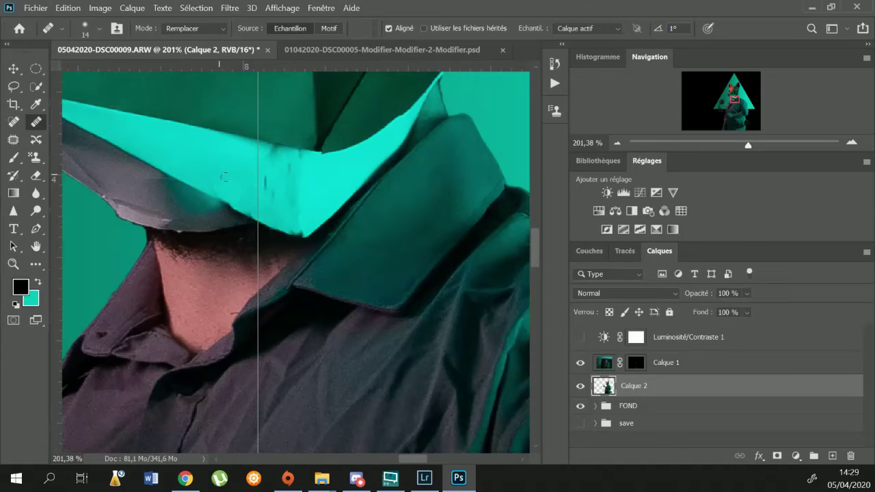
drag(267, 158, 274, 171)
drag(281, 219, 298, 229)
drag(244, 143, 287, 147)
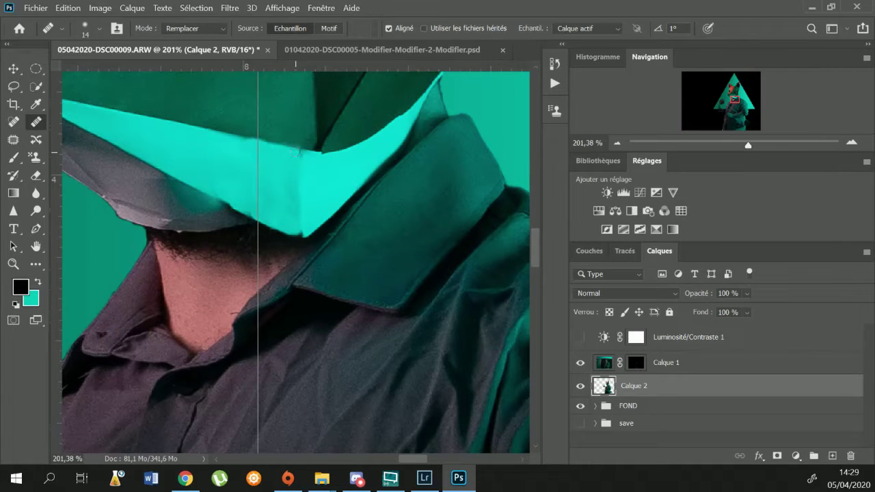
click(248, 208)
drag(536, 247, 536, 216)
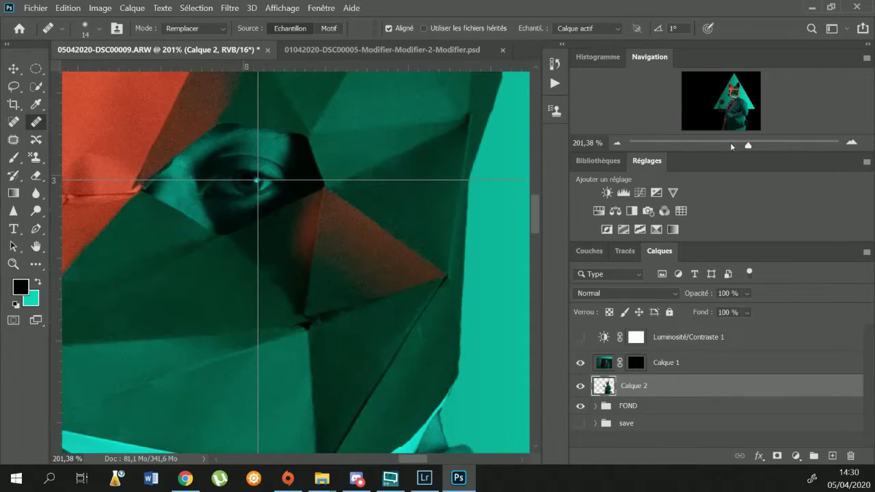
click(730, 145)
click(596, 406)
Check the layers by toggling Luminosité/Contraste 1 and Calque 1, then make Calque 1 active.
scroll(615, 410, down, 2)
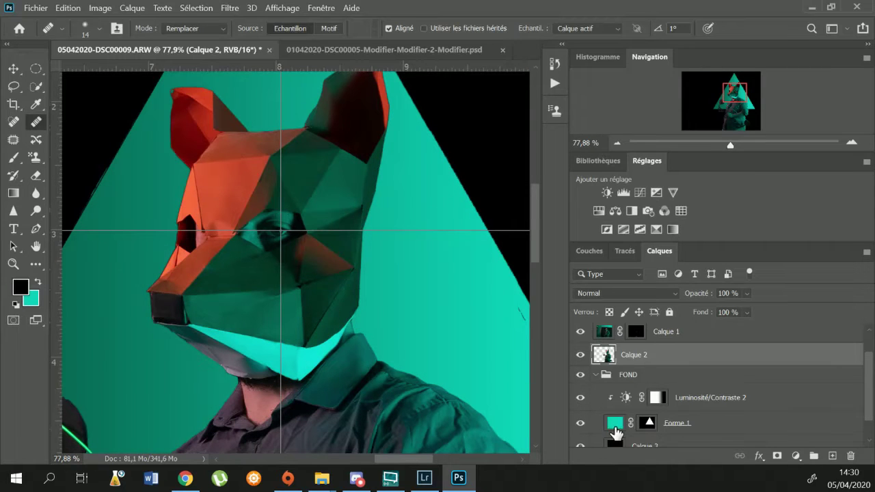
click(646, 423)
click(37, 282)
key(b)
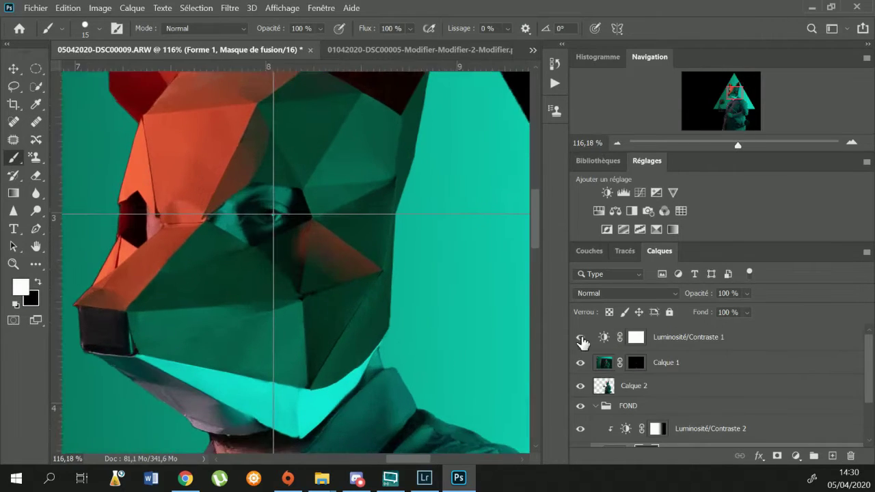
click(581, 337)
click(581, 337)
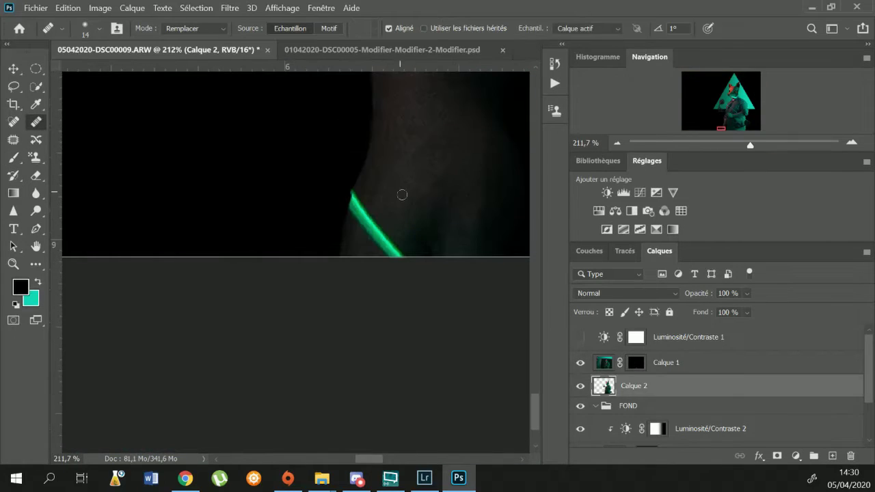
click(580, 362)
click(580, 362)
click(604, 363)
Heal the green light streak at the bottom edge and save back to Lightroom.
mouse_move(390, 250)
mouse_down()
mouse_move(366, 225)
mouse_move(374, 207)
mouse_up()
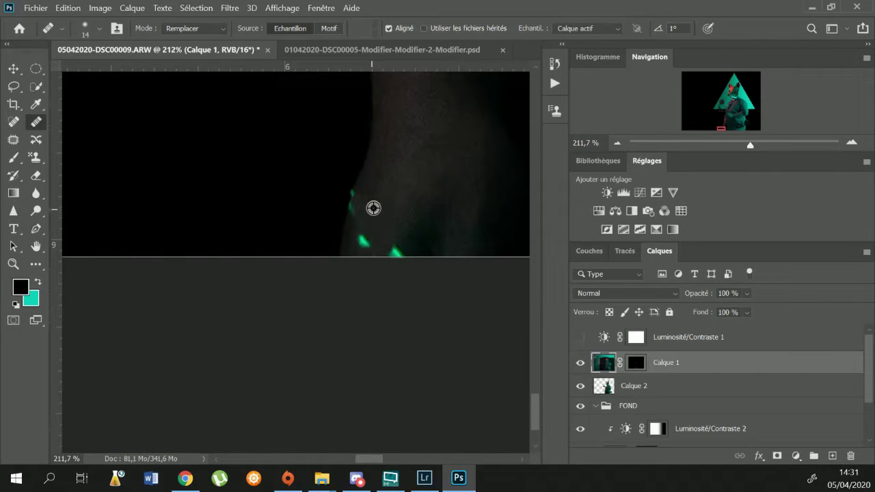
drag(396, 252, 367, 241)
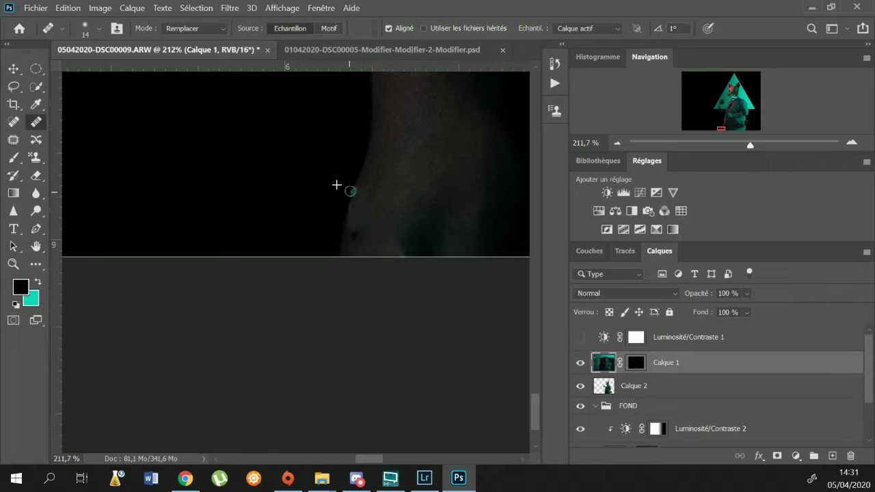
key(ctrl+0)
key(ctrl+s)
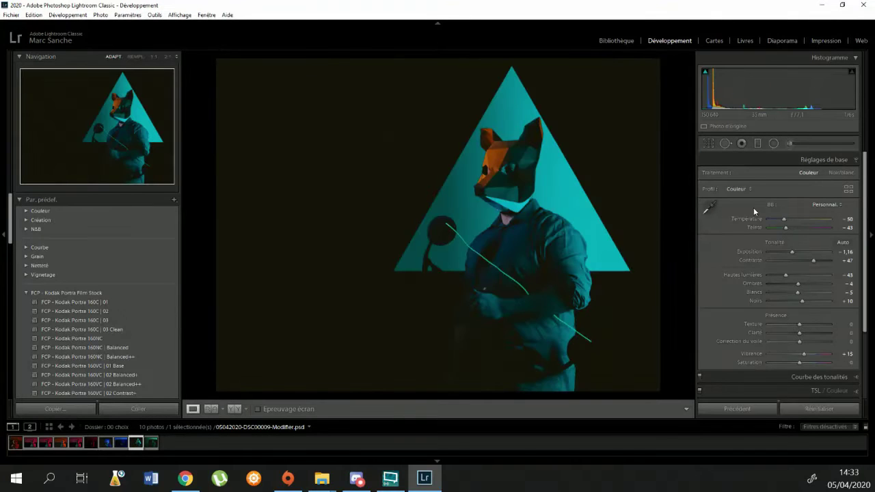
Try a greener Temp/Tint shift, then revert to the 'Modifié dans Adobe Photoshop' state.
mouse_move(783, 219)
mouse_down()
mouse_move(768, 219)
mouse_move(772, 227)
mouse_up()
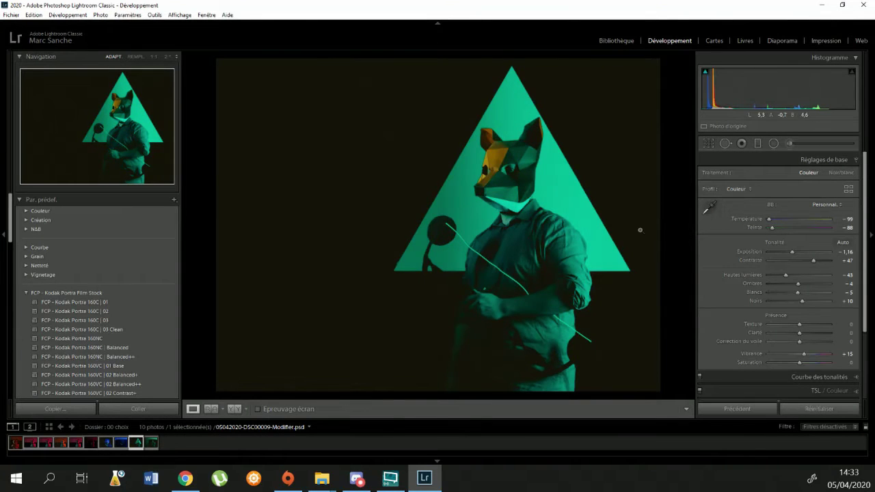
key(r)
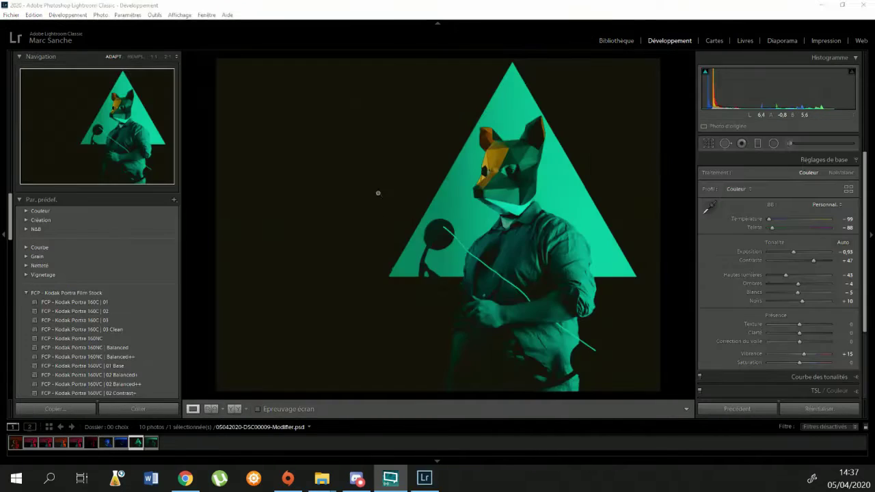
right_click(378, 193)
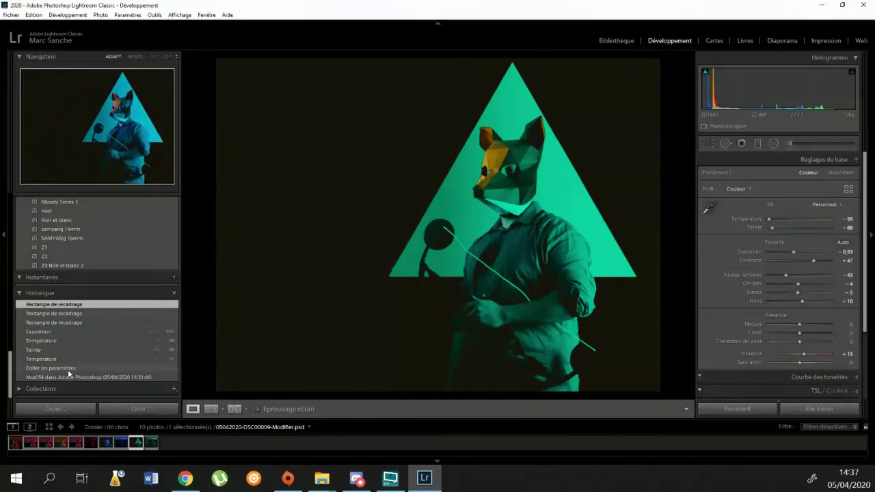
click(68, 373)
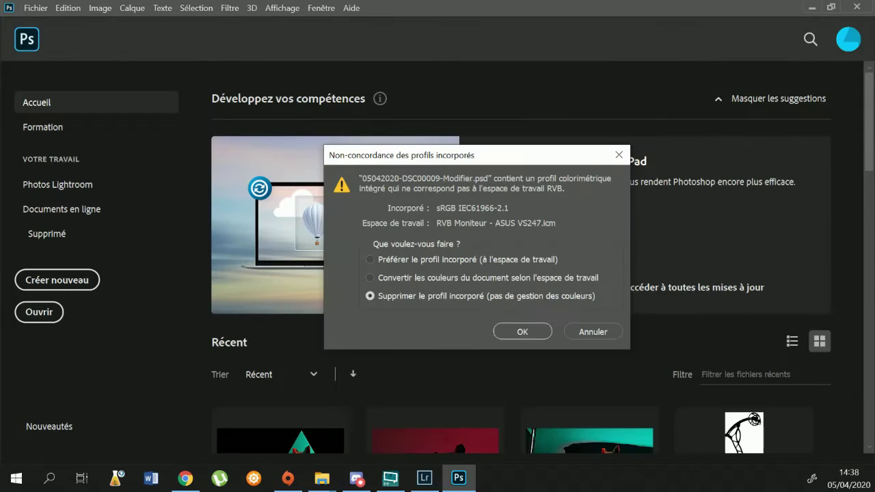
Add a clipped, inverted-mask Luminosité/Contraste 3 layer and paint the round sign bright with an 87 px brush.
key(Return)
click(605, 192)
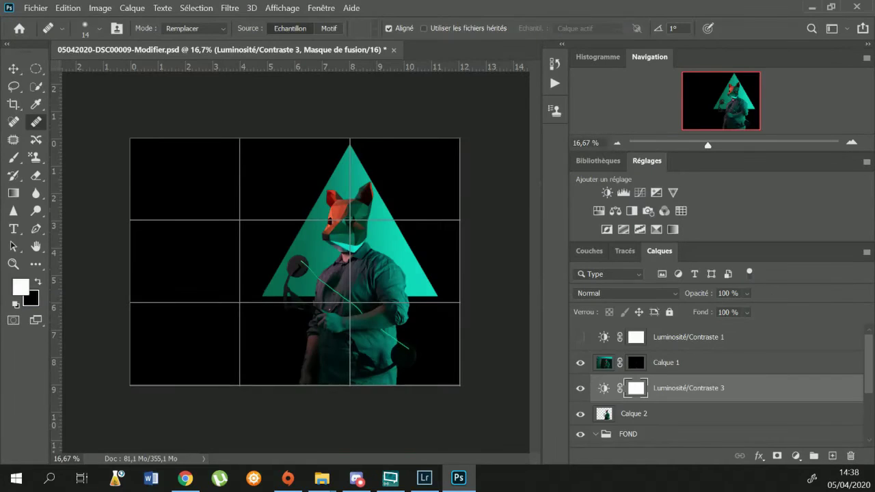
alt+click(670, 402)
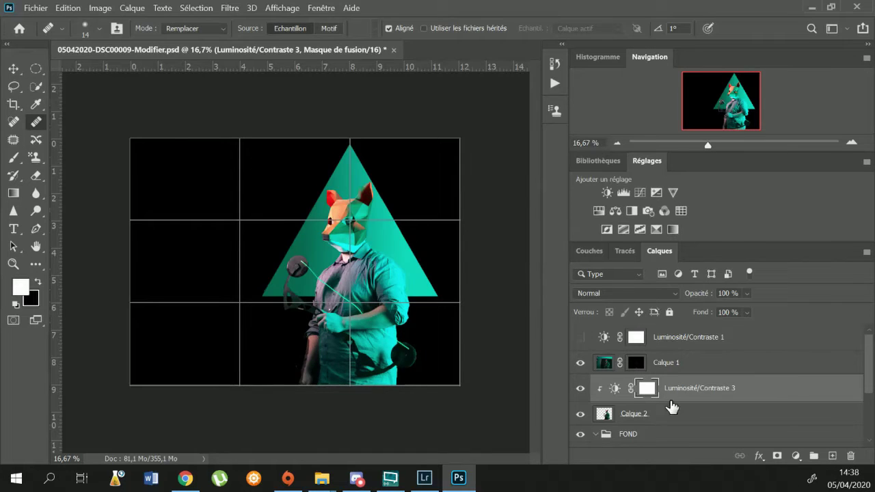
key(ctrl+i)
scroll(295, 296, up, 5)
key(b)
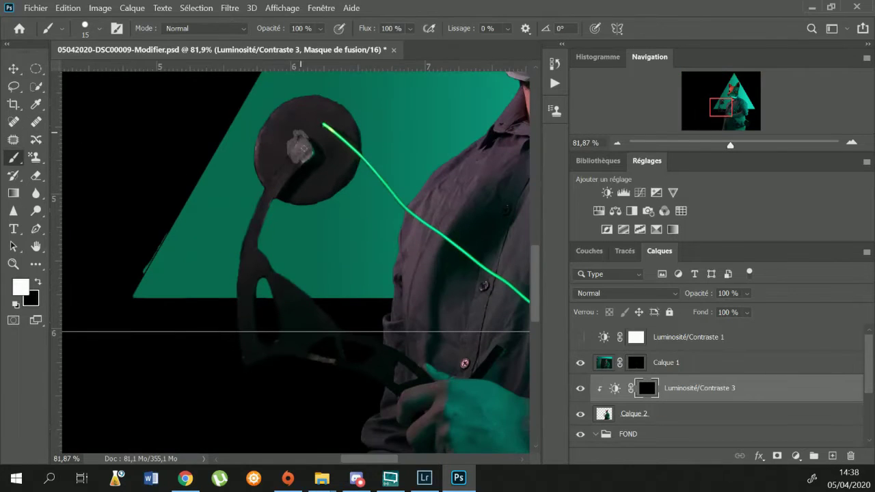
click(99, 28)
drag(30, 69, 65, 69)
drag(324, 129, 276, 179)
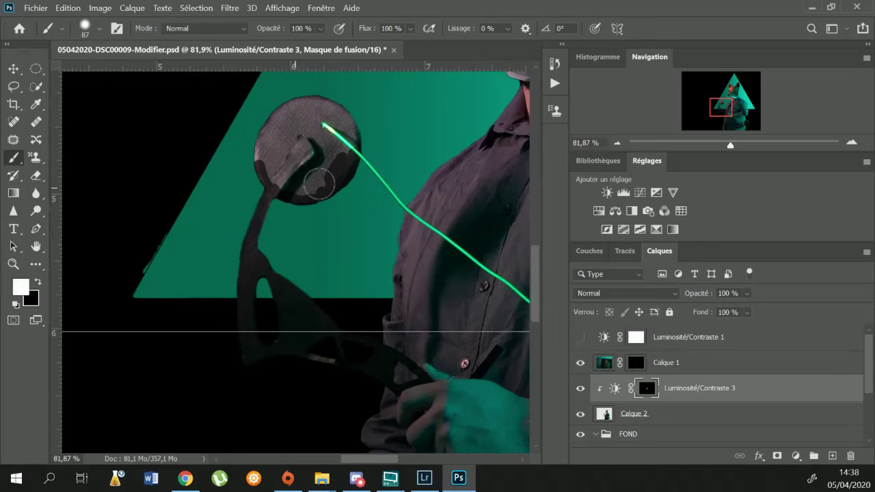
Move Luminosité/Contraste 3 above Calque 1 and paint the stand arm with 30 px and 14 px brushes.
drag(691, 388, 690, 350)
click(85, 28)
text(30)
key(Return)
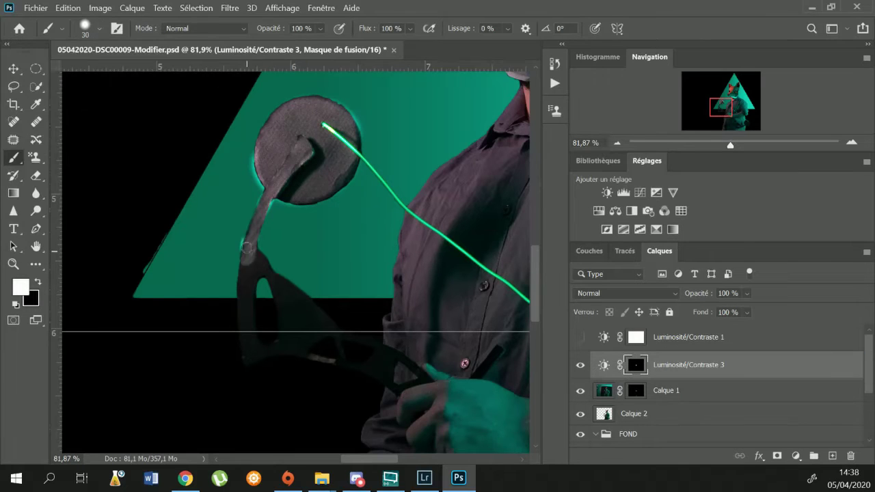
mouse_move(260, 233)
mouse_down()
mouse_move(248, 348)
mouse_move(280, 284)
mouse_move(300, 298)
mouse_up()
click(580, 337)
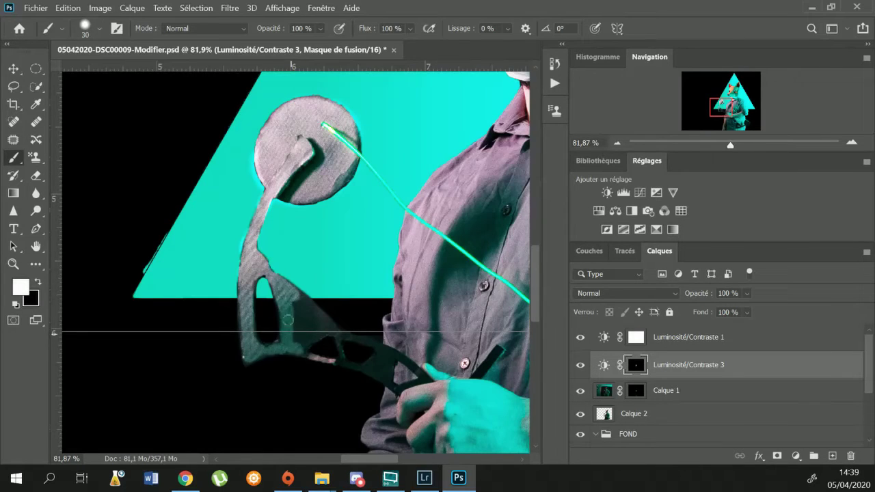
click(86, 28)
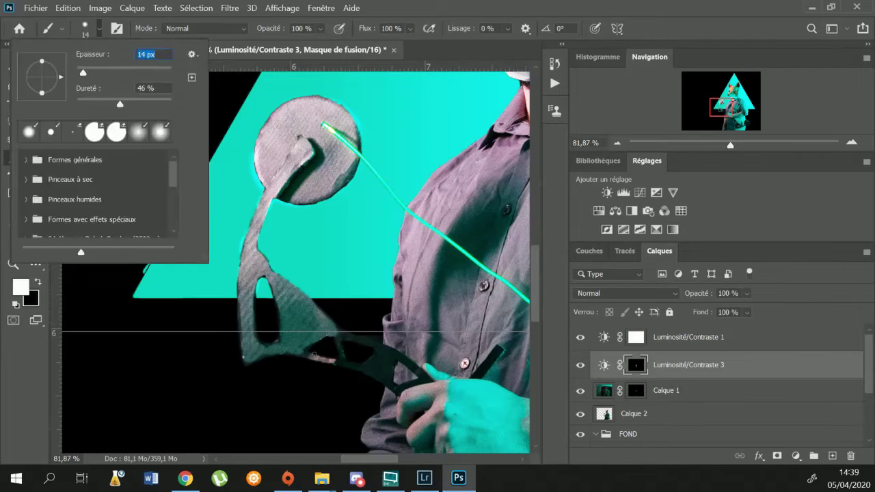
text(14)
key(Return)
drag(304, 355, 387, 380)
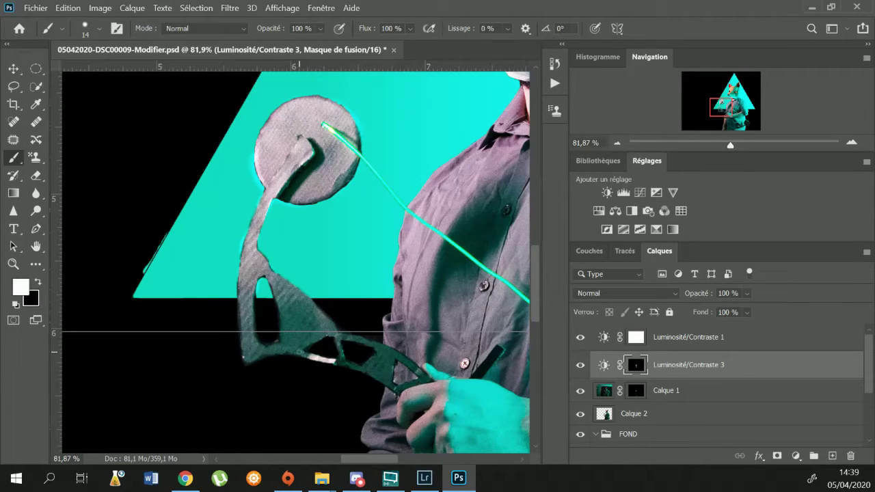
Lighten the lower stand arm down to the waist through the Luminosité/Contraste 3 mask.
scroll(413, 308, down, 5)
scroll(413, 308, right, 3)
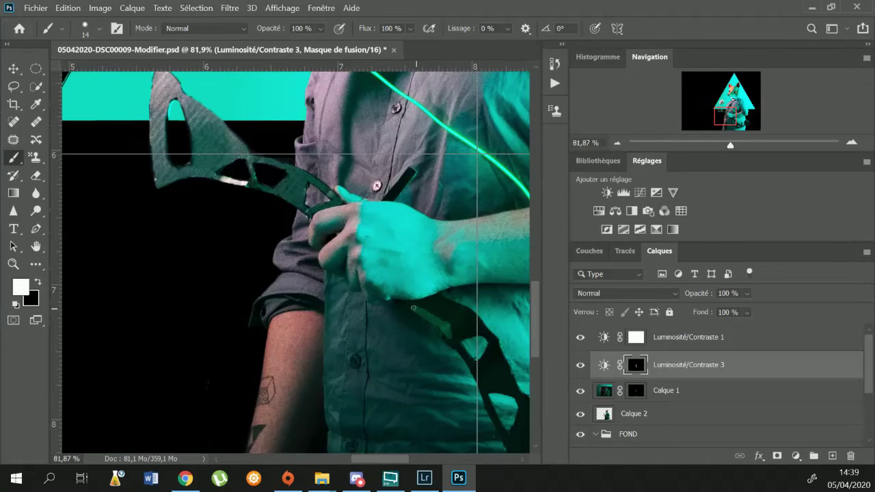
mouse_move(449, 308)
mouse_down()
mouse_move(413, 305)
mouse_move(440, 330)
mouse_up()
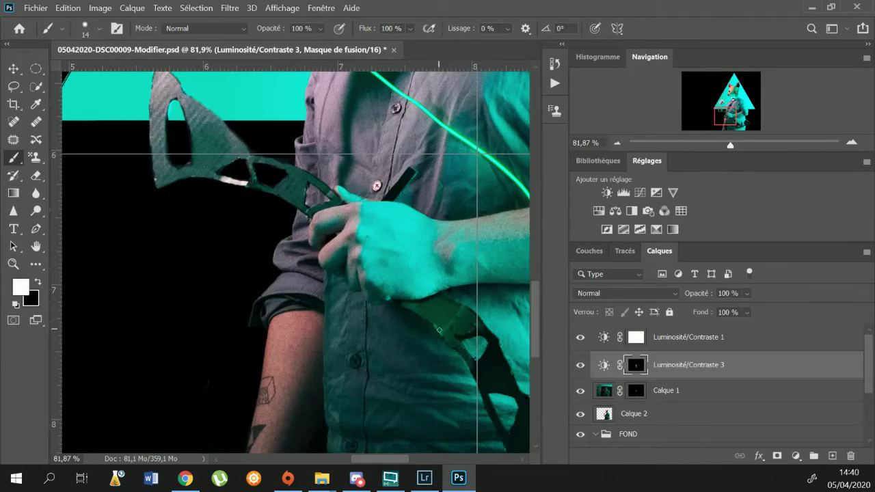
drag(492, 340, 480, 380)
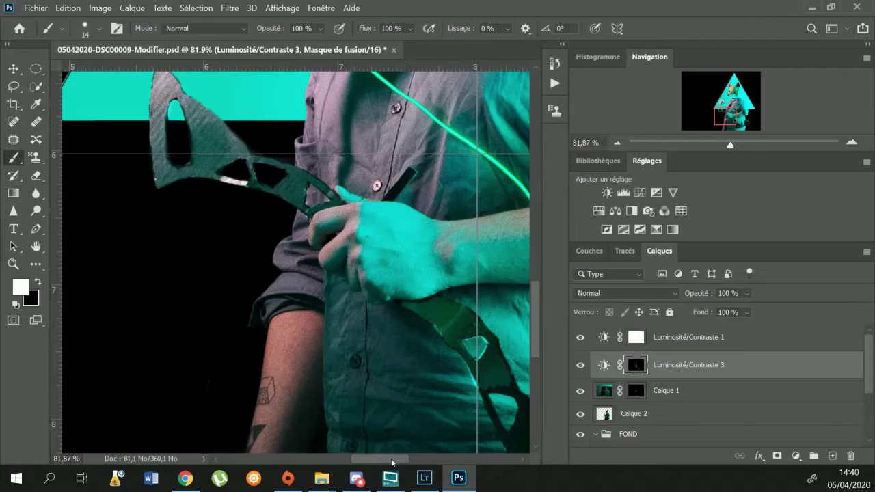
drag(392, 461, 401, 460)
drag(424, 387, 338, 301)
mouse_move(420, 356)
mouse_down()
mouse_move(382, 321)
mouse_move(362, 335)
mouse_move(380, 346)
mouse_up()
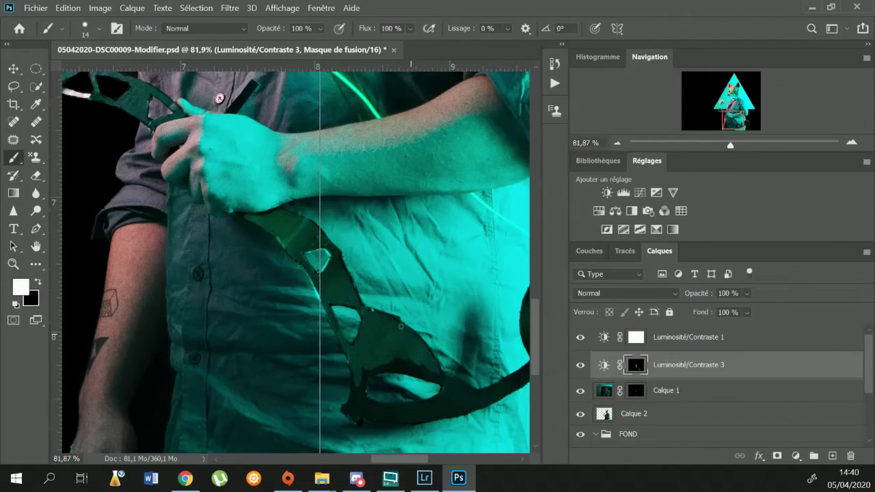
drag(437, 371, 389, 366)
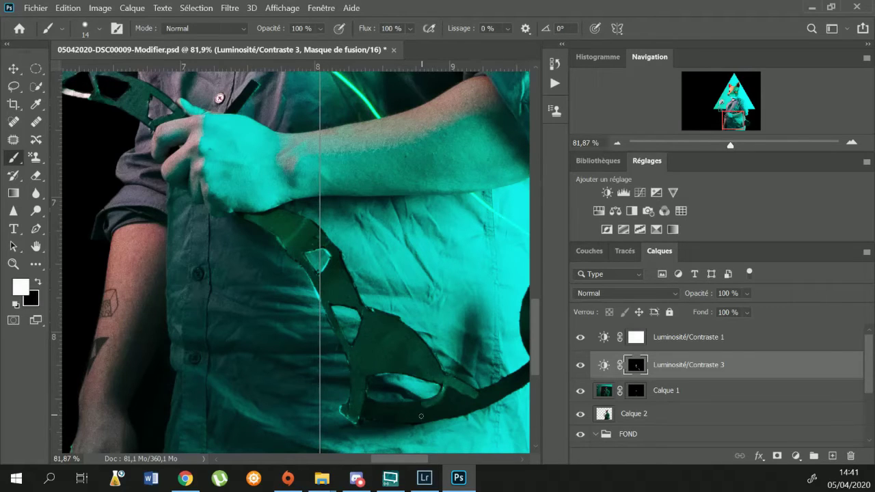
mouse_move(421, 416)
mouse_down()
mouse_move(369, 405)
mouse_move(472, 404)
mouse_move(431, 417)
mouse_up()
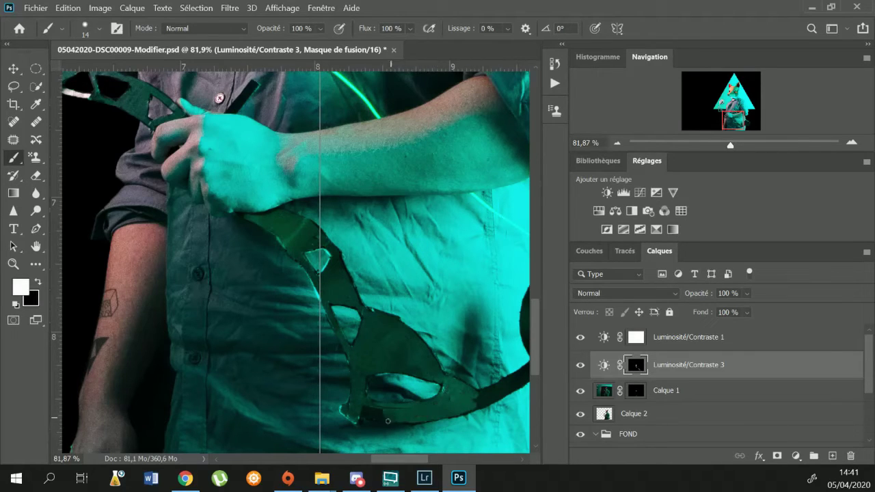
Brighten the dark disc at the stand's end, hide Luminosité/Contraste 1 and switch to painting black.
scroll(355, 390, right, 2)
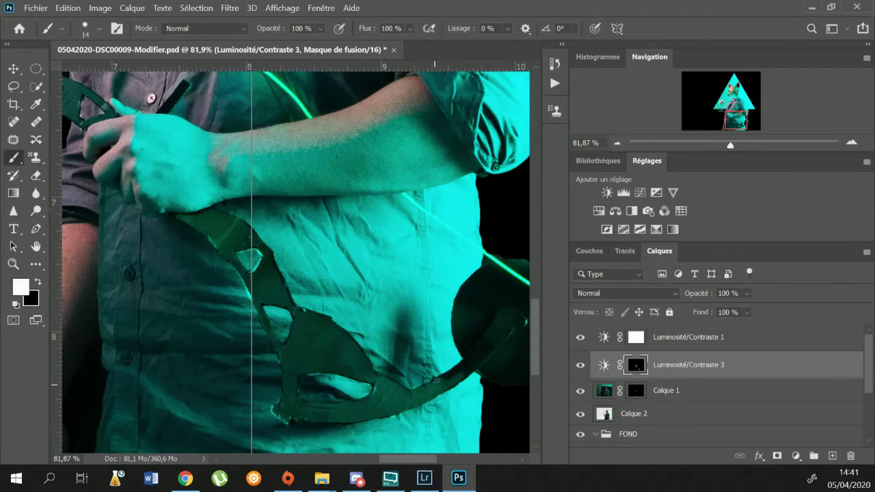
scroll(448, 303, right, 2)
mouse_move(422, 324)
mouse_down()
mouse_move(482, 338)
mouse_move(454, 287)
mouse_move(424, 369)
mouse_move(403, 355)
mouse_up()
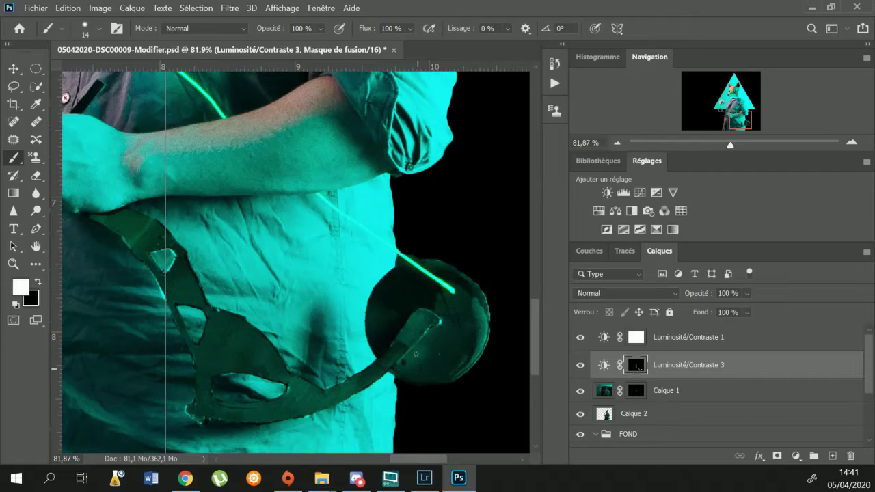
mouse_move(478, 300)
mouse_down()
mouse_move(437, 280)
mouse_move(410, 287)
mouse_move(410, 308)
mouse_move(383, 321)
mouse_move(394, 359)
mouse_up()
right_click(404, 298)
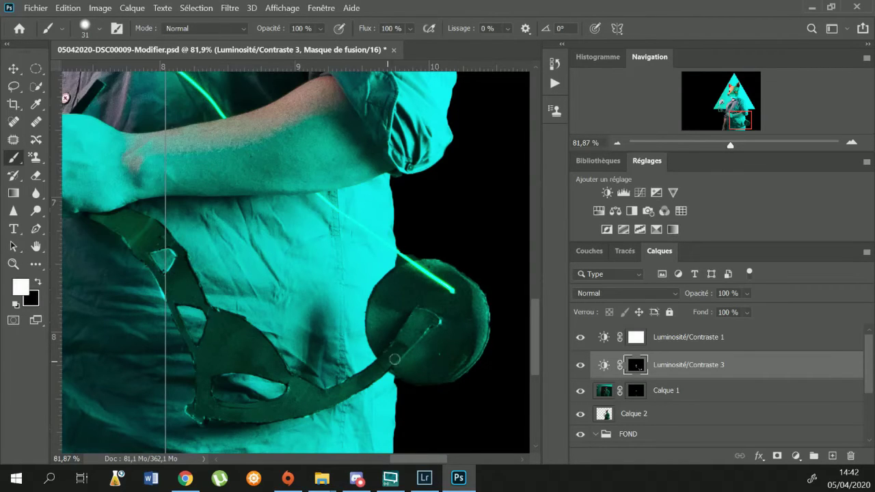
click(580, 337)
drag(730, 145, 733, 144)
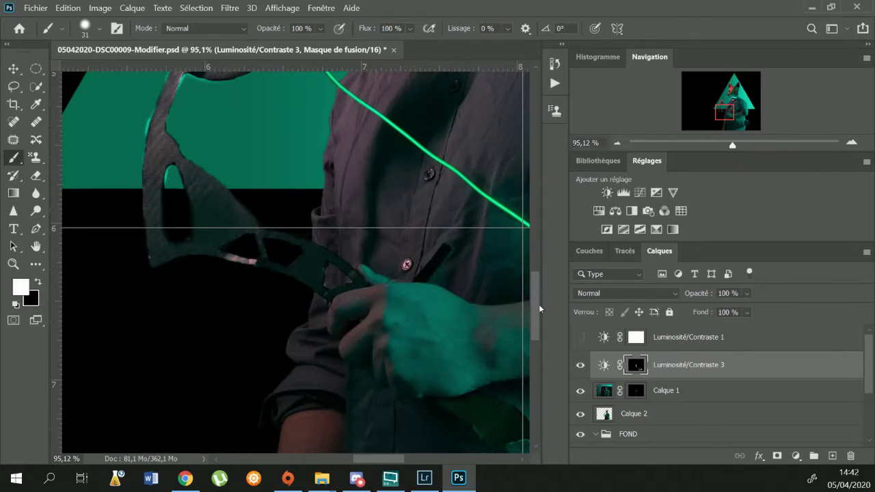
click(39, 283)
drag(537, 312, 537, 292)
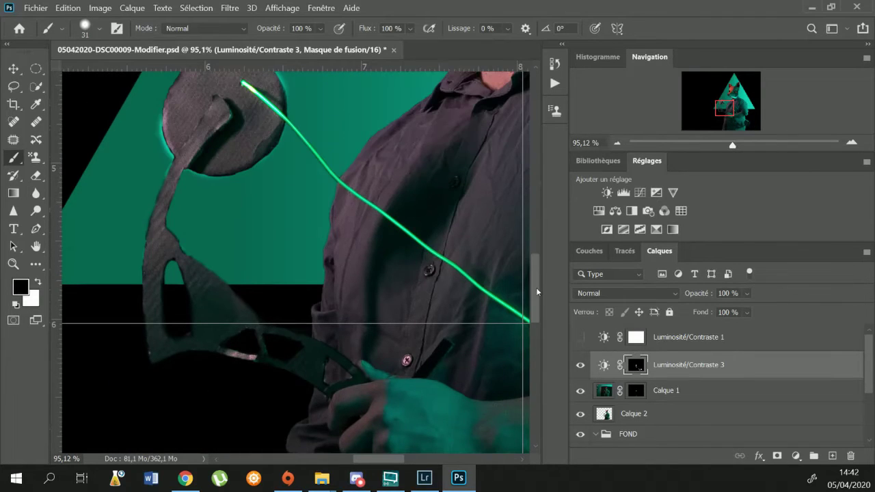
drag(732, 145, 716, 144)
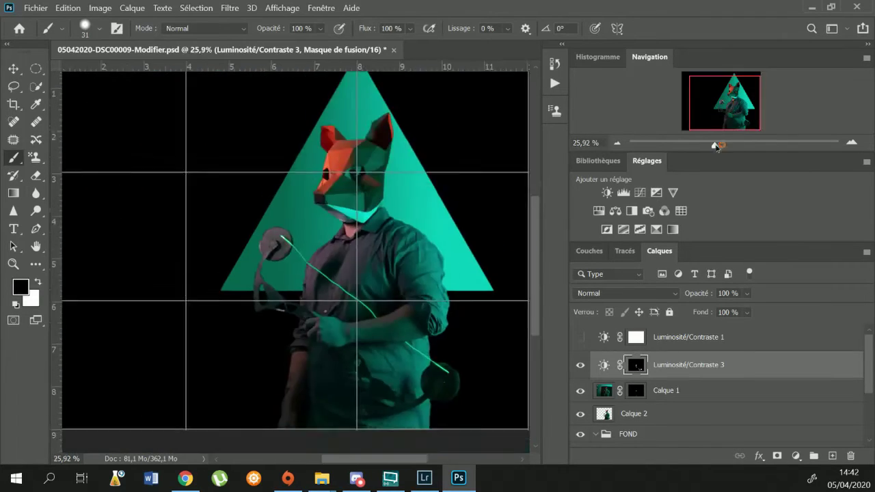
Save the PSD, paste the copied grade and raise teal and orange saturation with the targeted tool.
key(ctrl+s)
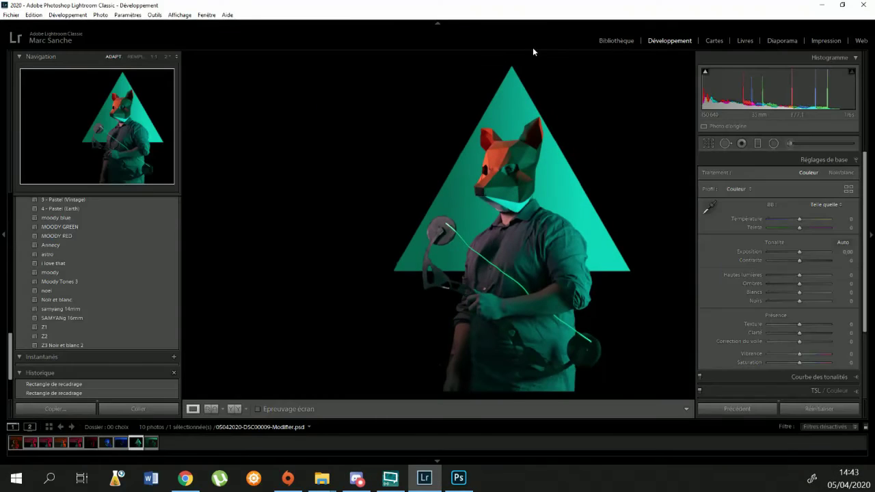
key(ctrl+shift+v)
click(786, 227)
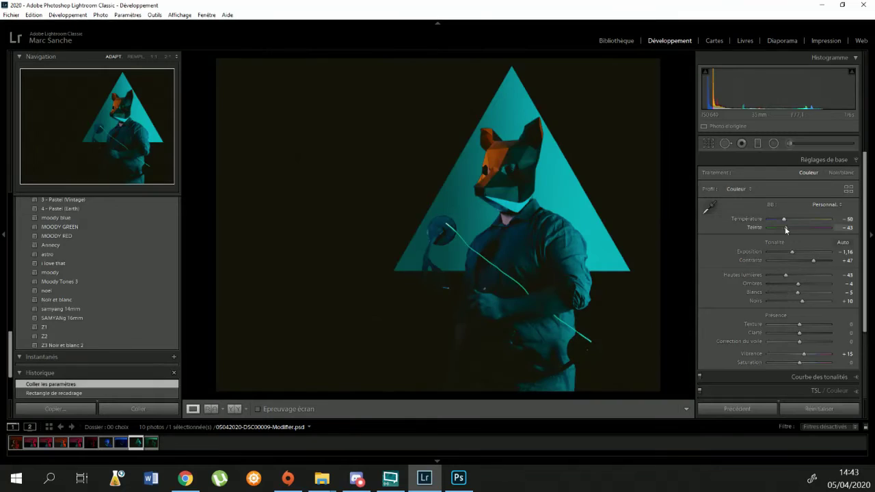
click(824, 303)
click(703, 217)
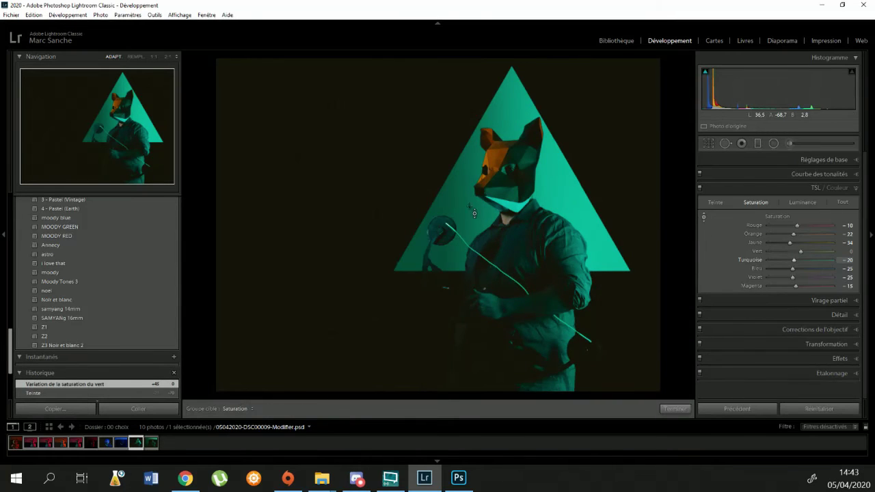
drag(479, 322, 479, 298)
click(674, 409)
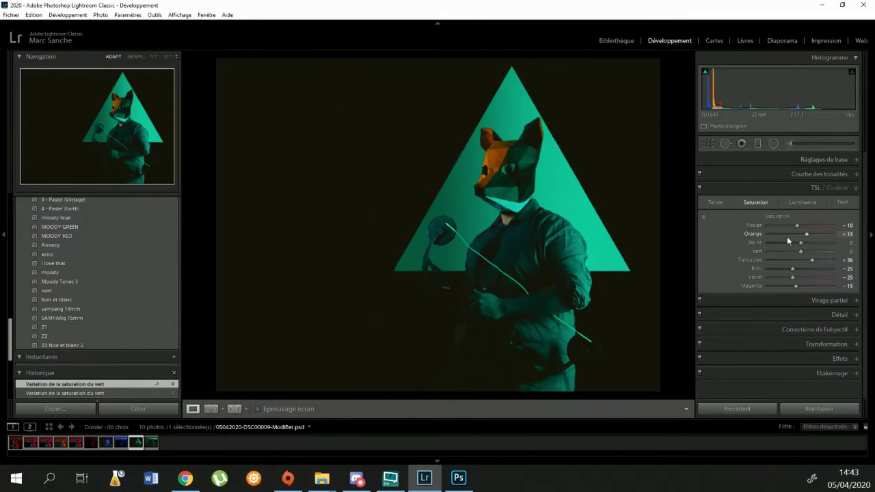
Reset five colours' saturation, one luminance slider and the red hue to zero in HSL.
double_click(806, 234)
double_click(801, 251)
double_click(812, 259)
double_click(793, 268)
double_click(792, 277)
click(802, 202)
double_click(796, 251)
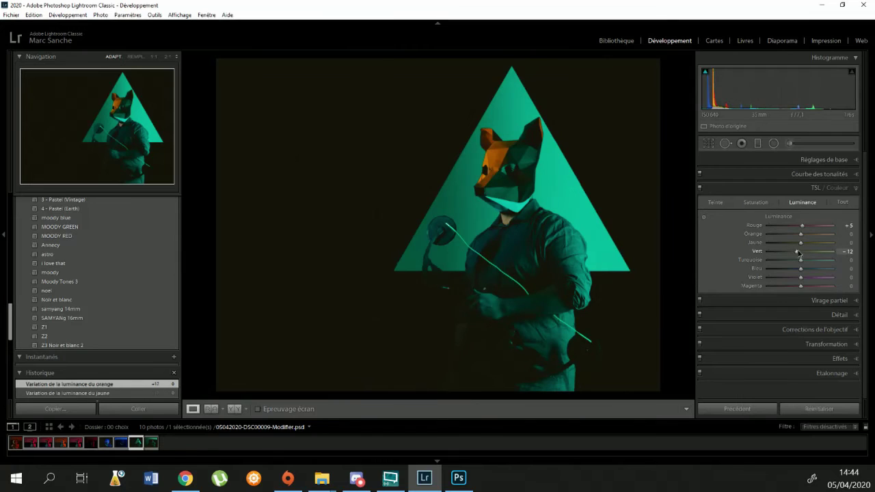
click(842, 202)
double_click(754, 225)
click(703, 216)
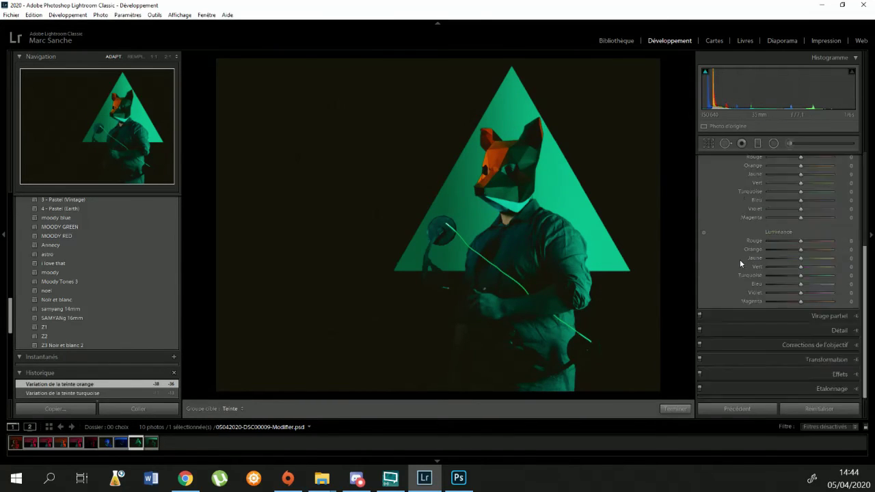
Compare the fox and blue images side by side on the secondary display.
key(g)
ctrl+click(319, 237)
click(30, 426)
click(89, 15)
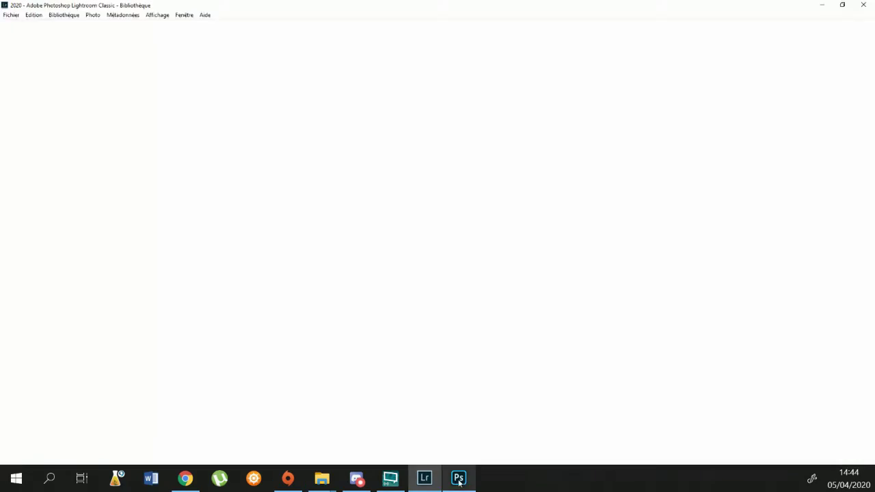
Leave the comparison, save the composite via Fichier > Enregistrer, and return to Lightroom.
key(d)
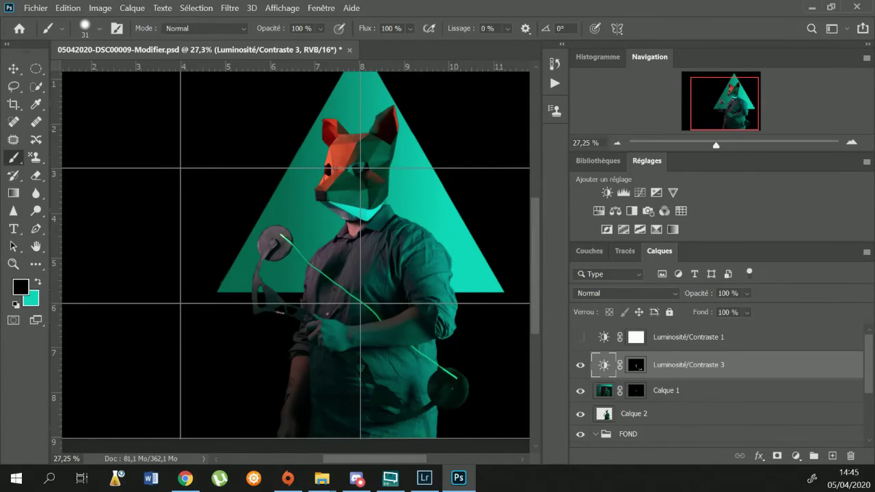
click(36, 7)
click(41, 154)
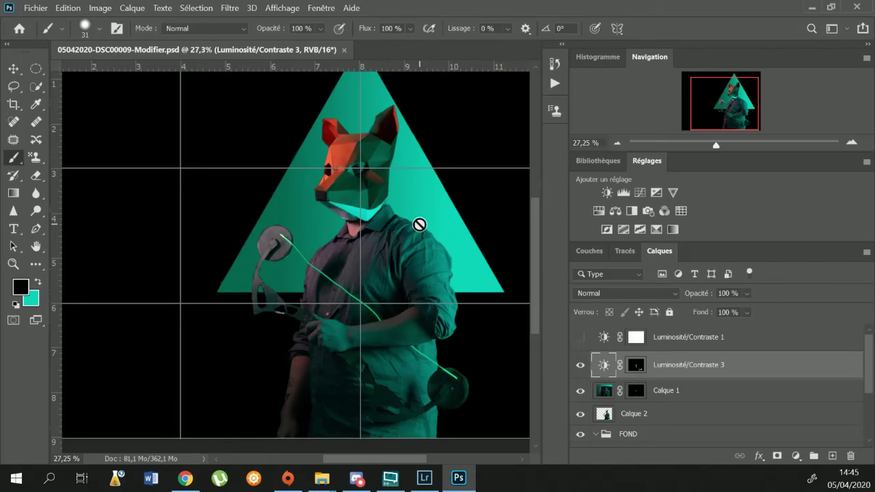
key(alt+Tab)
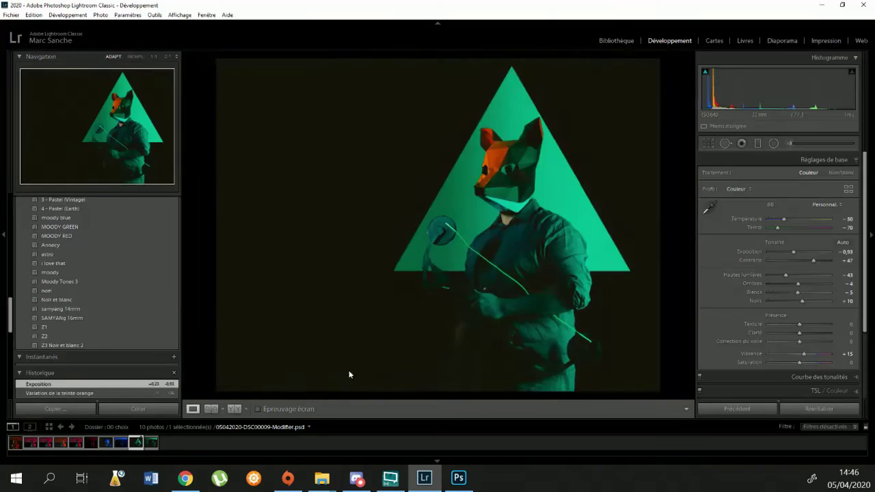
Reopen the fox composite in Développement and add Effets grain at amount 47.
key(g)
right_click(523, 319)
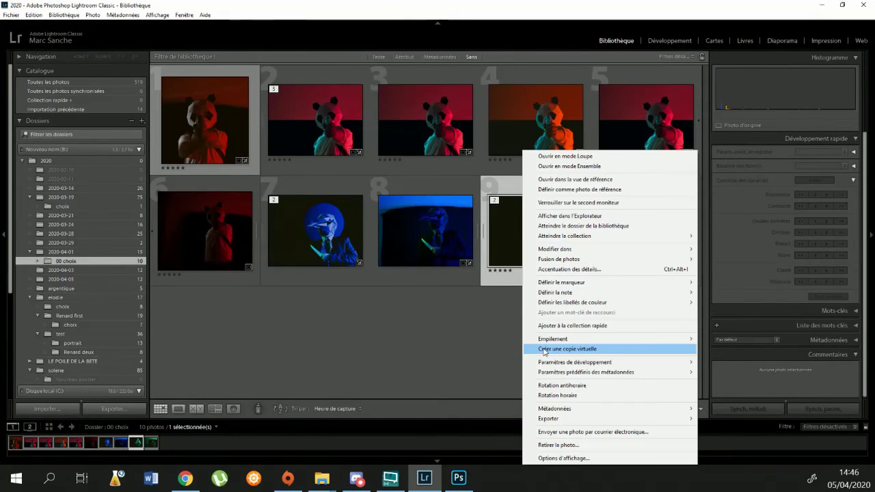
key(Escape)
key(d)
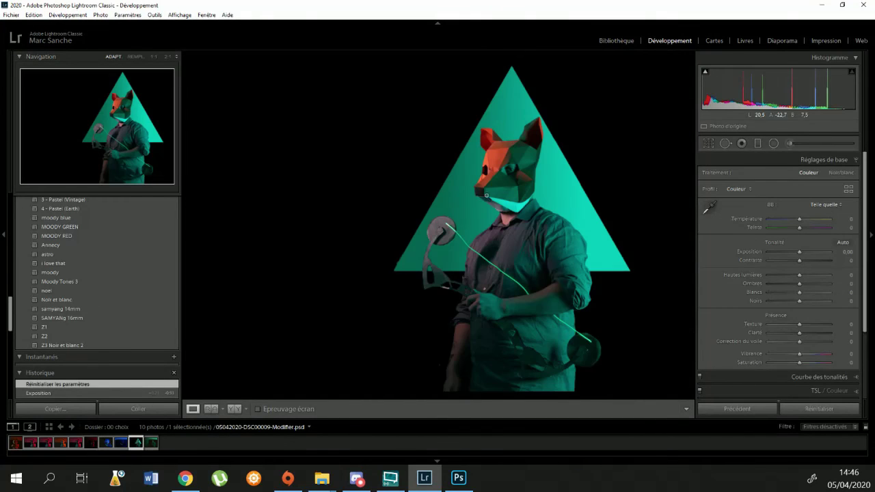
click(772, 322)
drag(793, 352, 806, 352)
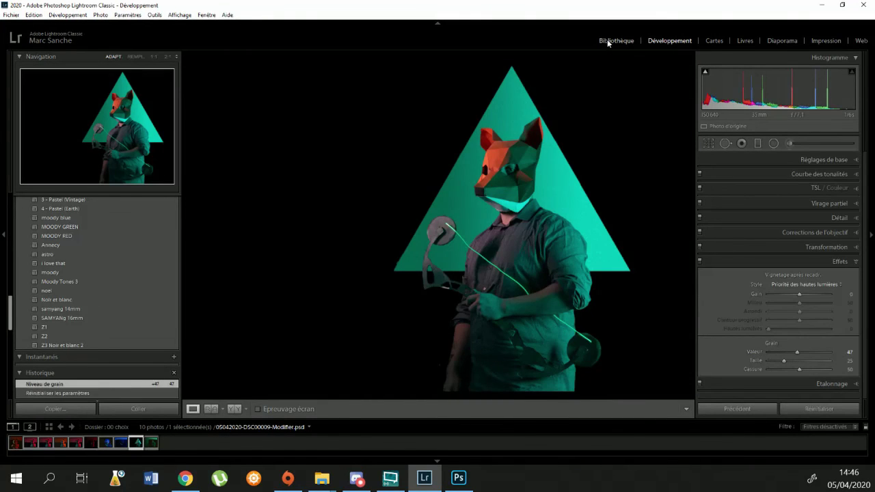